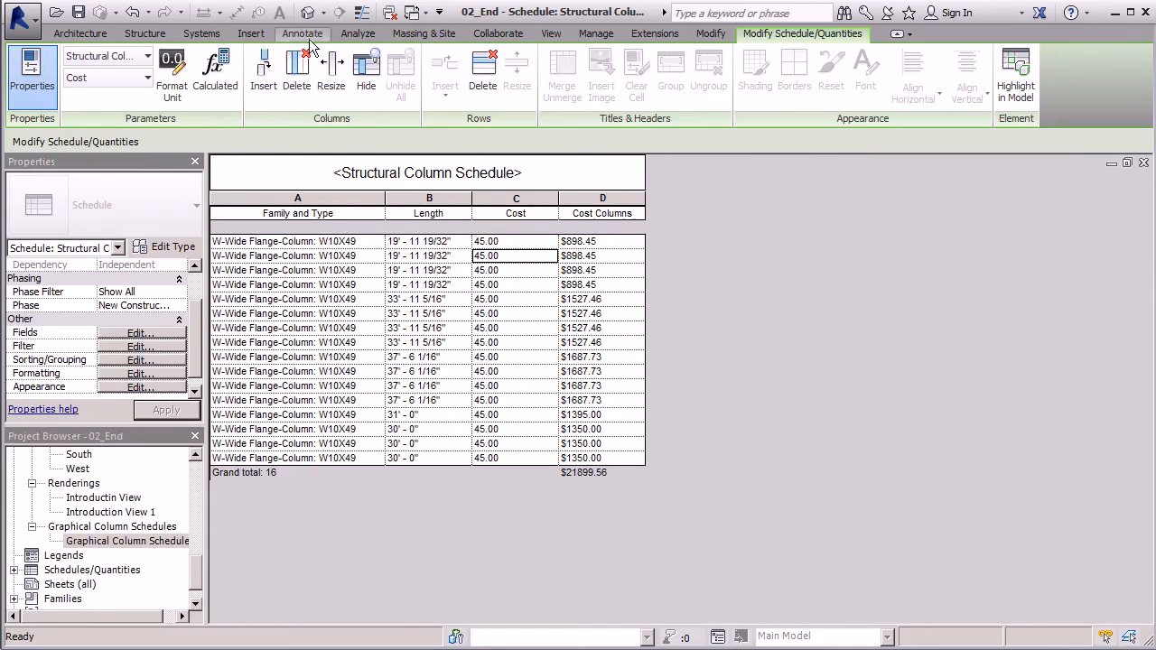
Create a new schedule of building components for the Structural Framing category in the New Construction phase
left_click(549, 34)
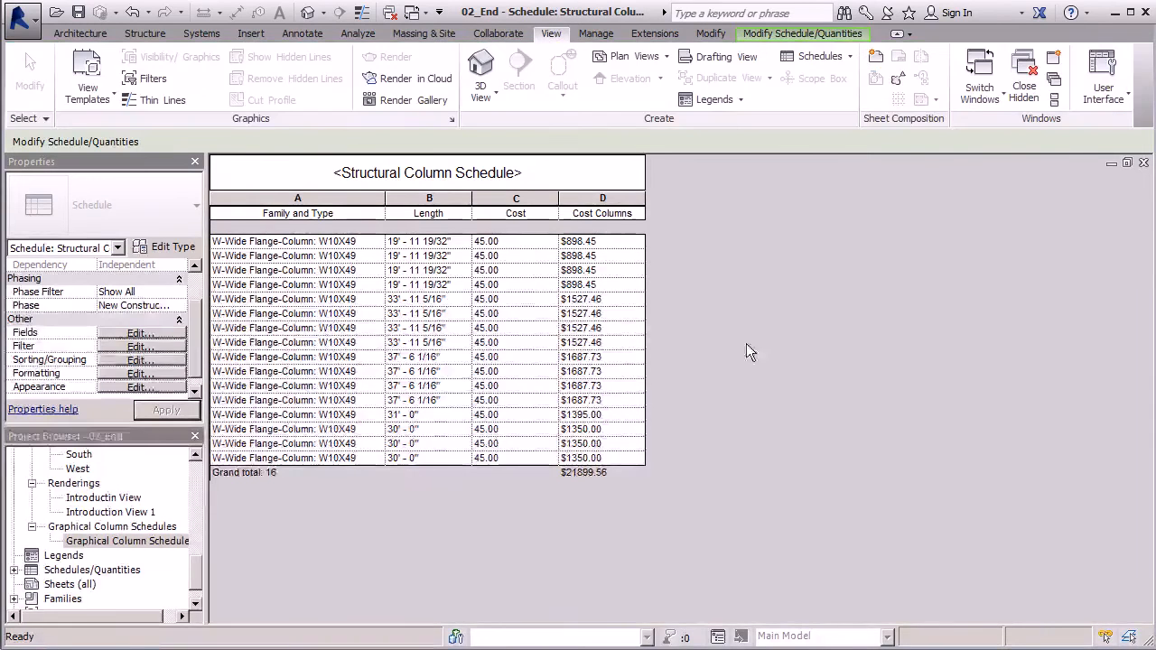
left_click(850, 58)
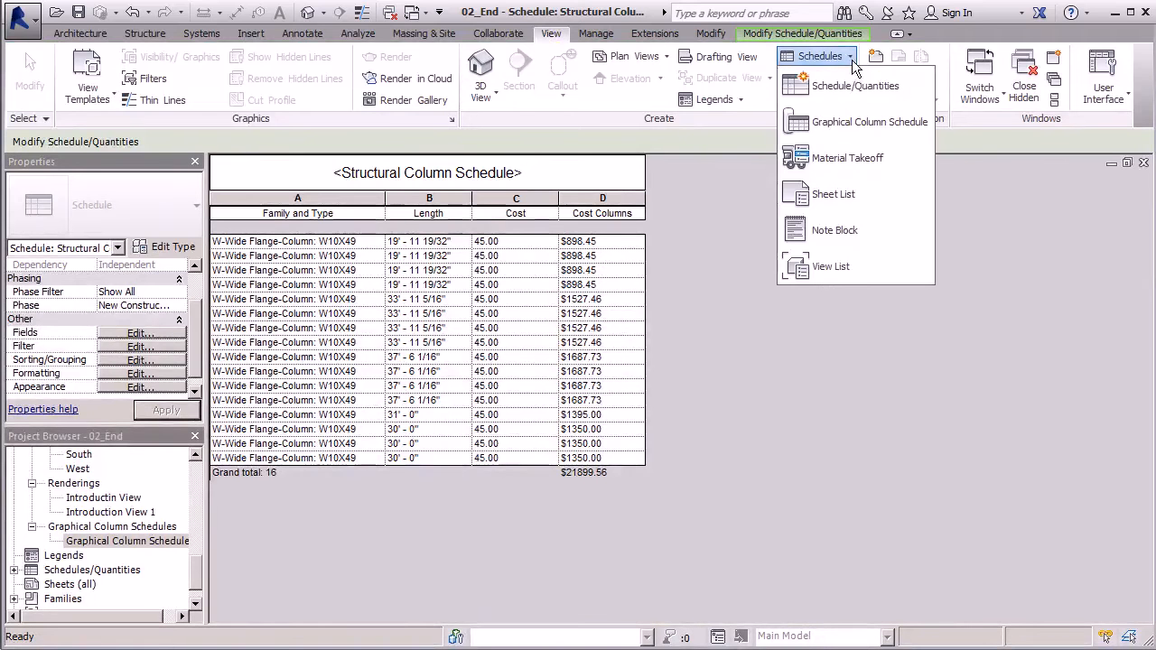
left_click(846, 85)
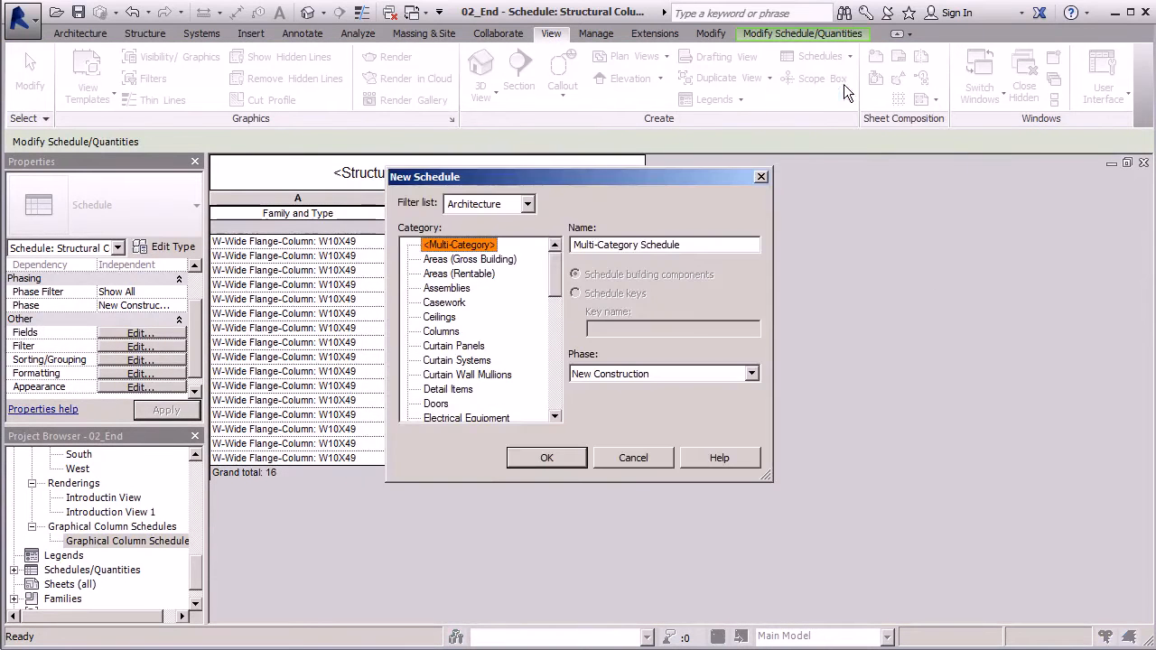
left_click_drag(643, 179, 598, 195)
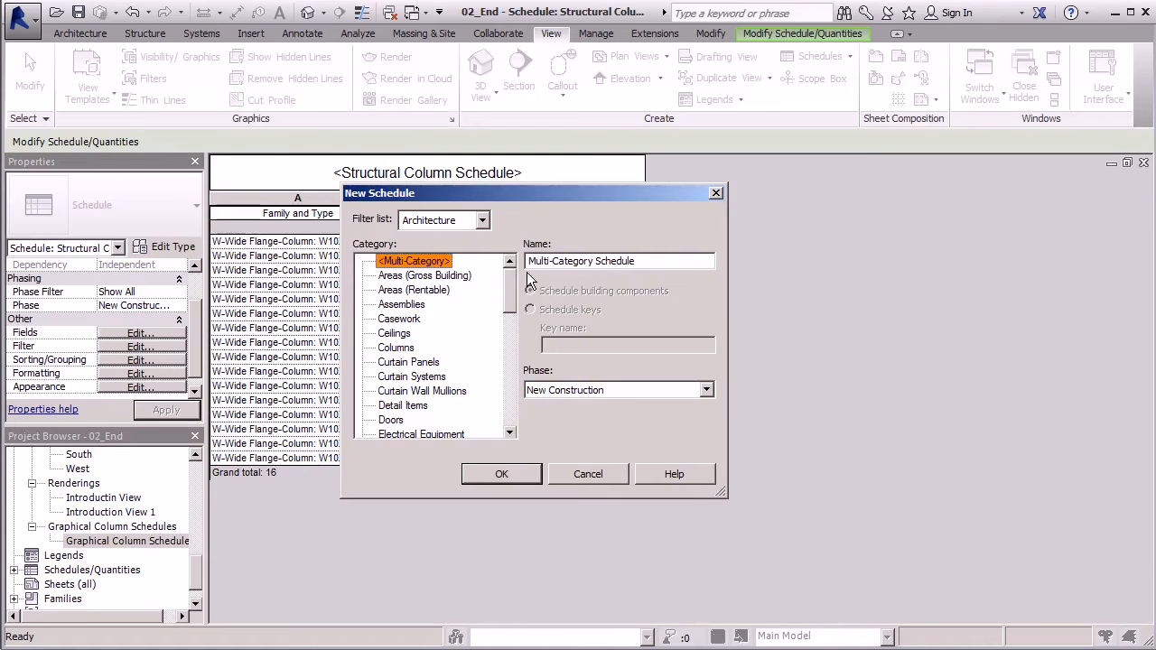
left_click_drag(510, 283, 486, 394)
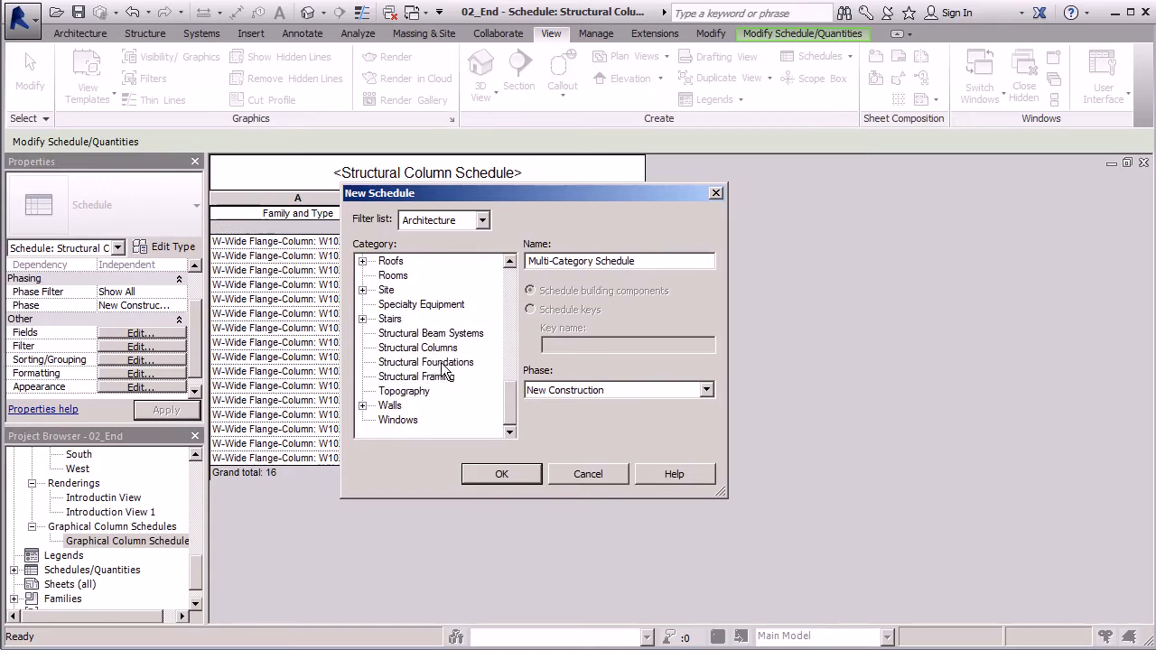
left_click(447, 380)
left_click(518, 477)
Add the Cost, Cut Length and Structural Usage fields to the structural framing schedule
mouse_move(666, 276)
left_mouse_down()
mouse_move(658, 294)
mouse_move(660, 262)
left_mouse_up()
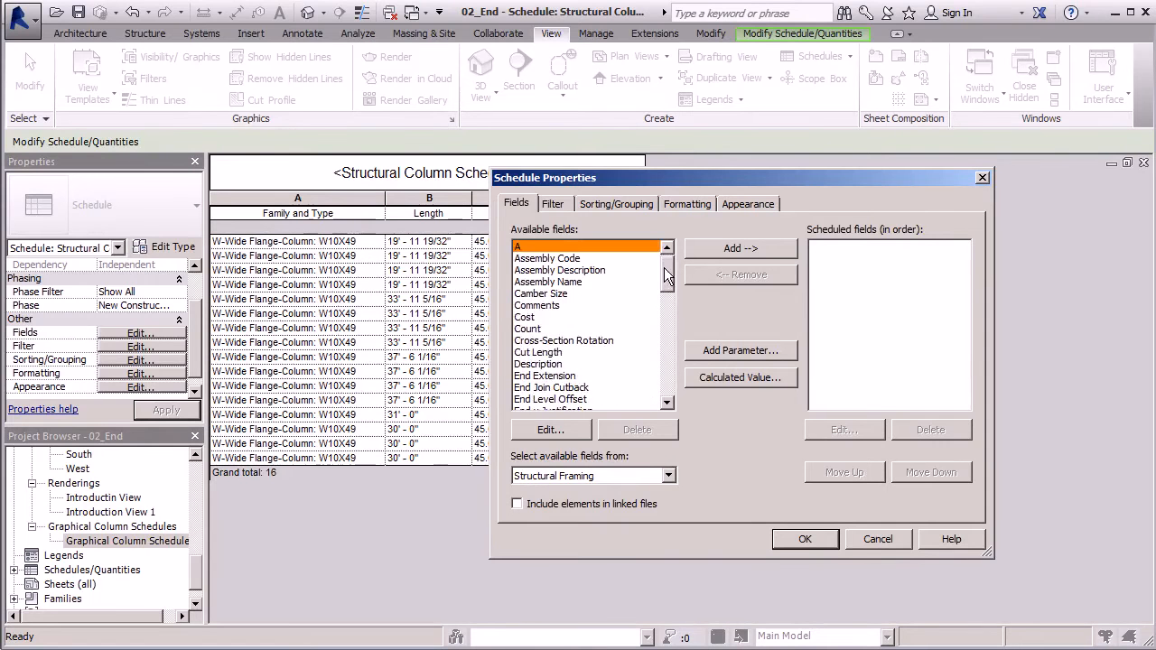
left_click(524, 318)
left_click(765, 246)
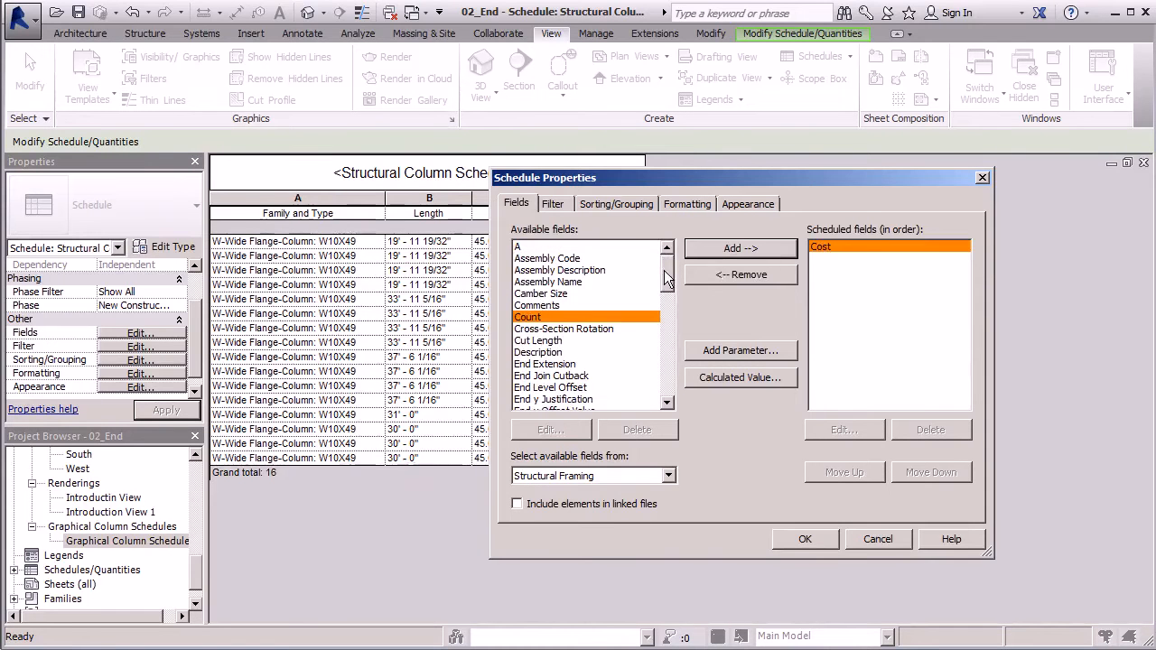
left_click_drag(664, 275, 663, 278)
left_click(565, 329)
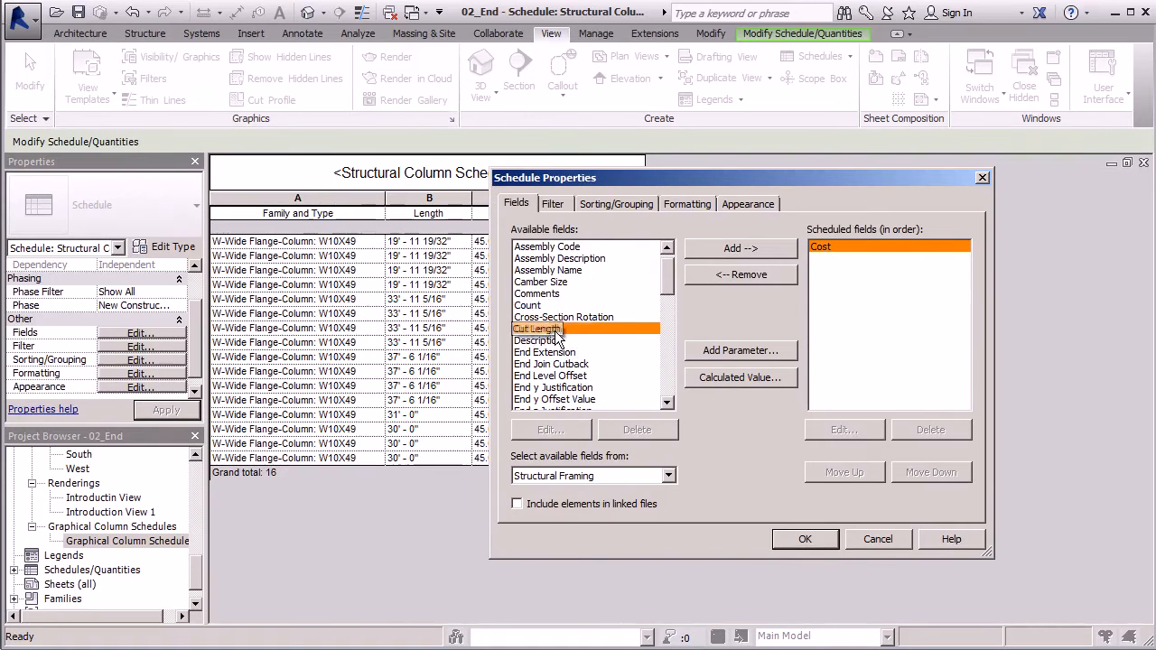
left_click(757, 250)
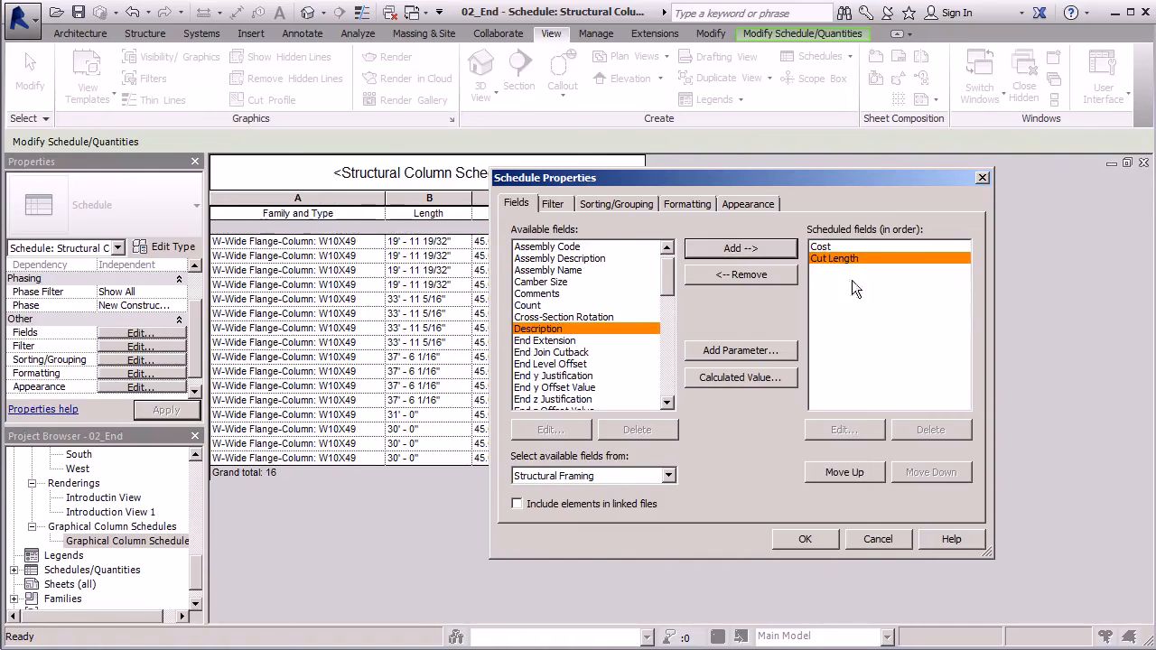
left_click_drag(669, 287, 664, 387)
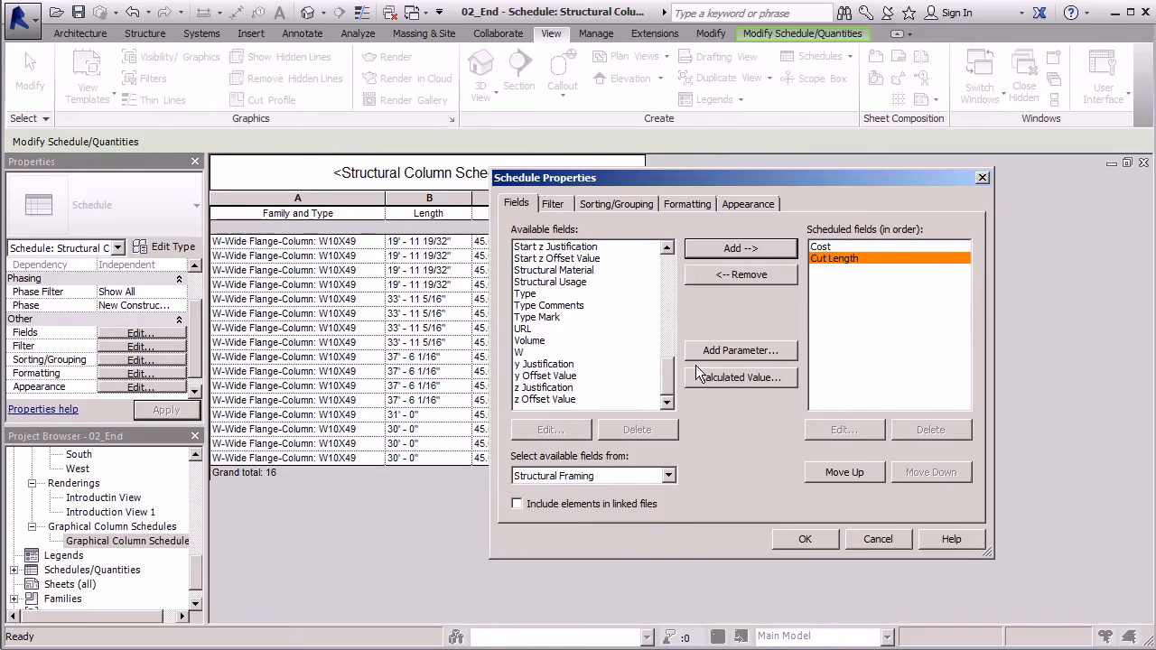
left_click(574, 283)
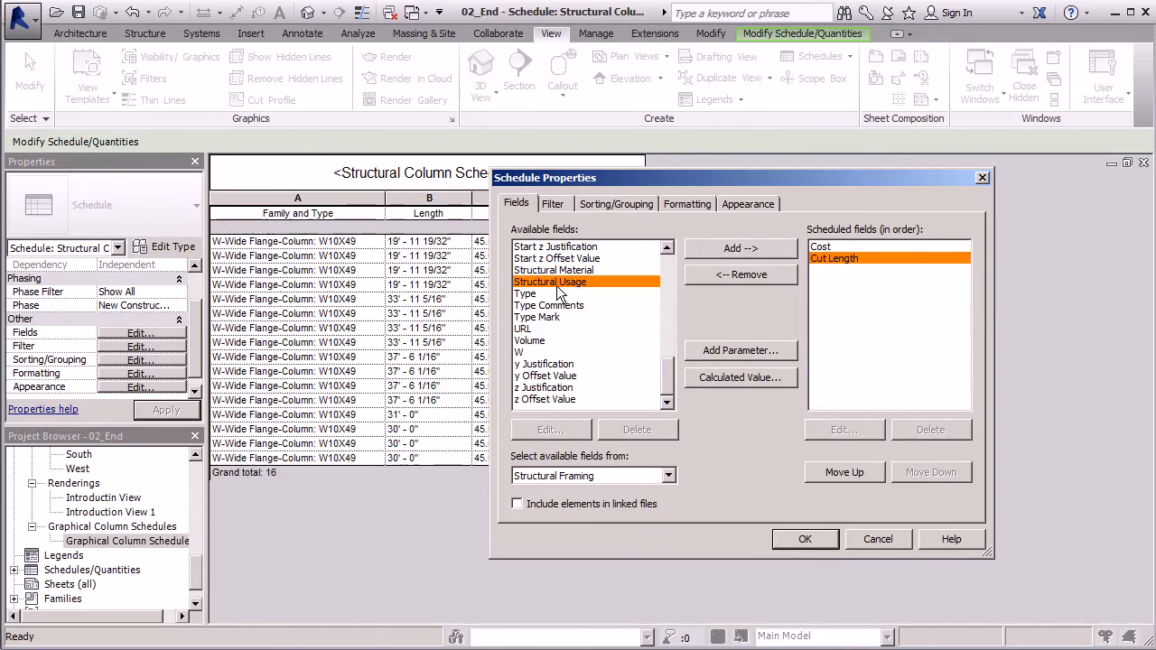
left_click(732, 252)
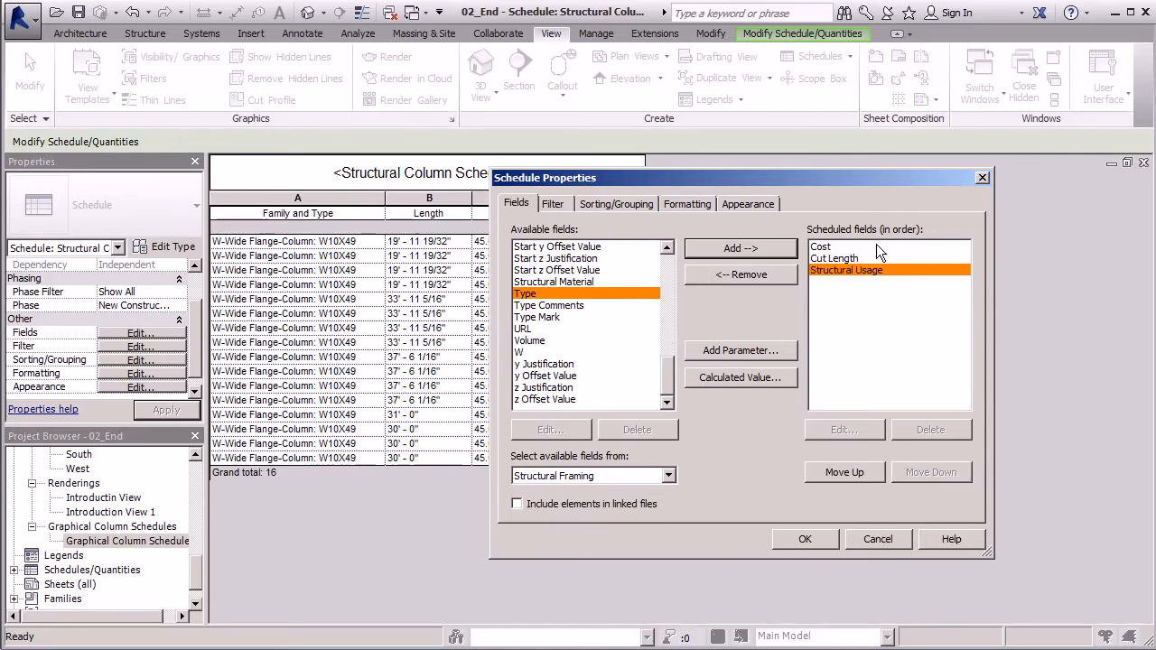
Add a calculated value named "Cost of Framing Per llinear foot" with the formula Cut Length*(Cost)/1'
left_click(734, 379)
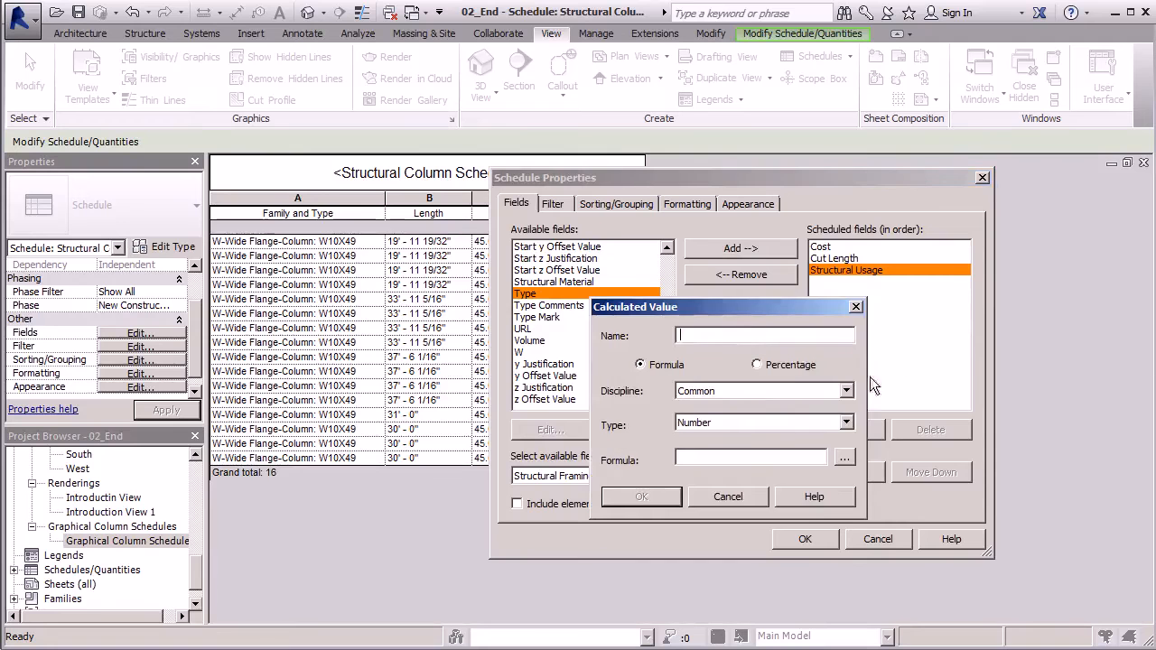
type("Cost of ")
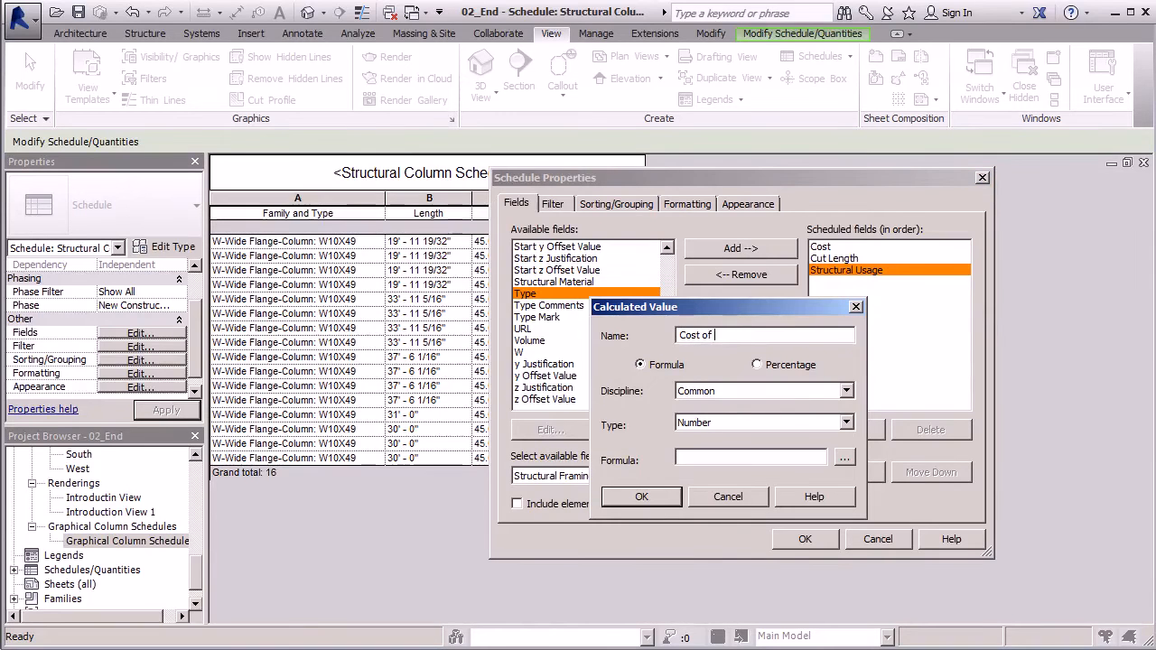
type("Framing Per llinear foot")
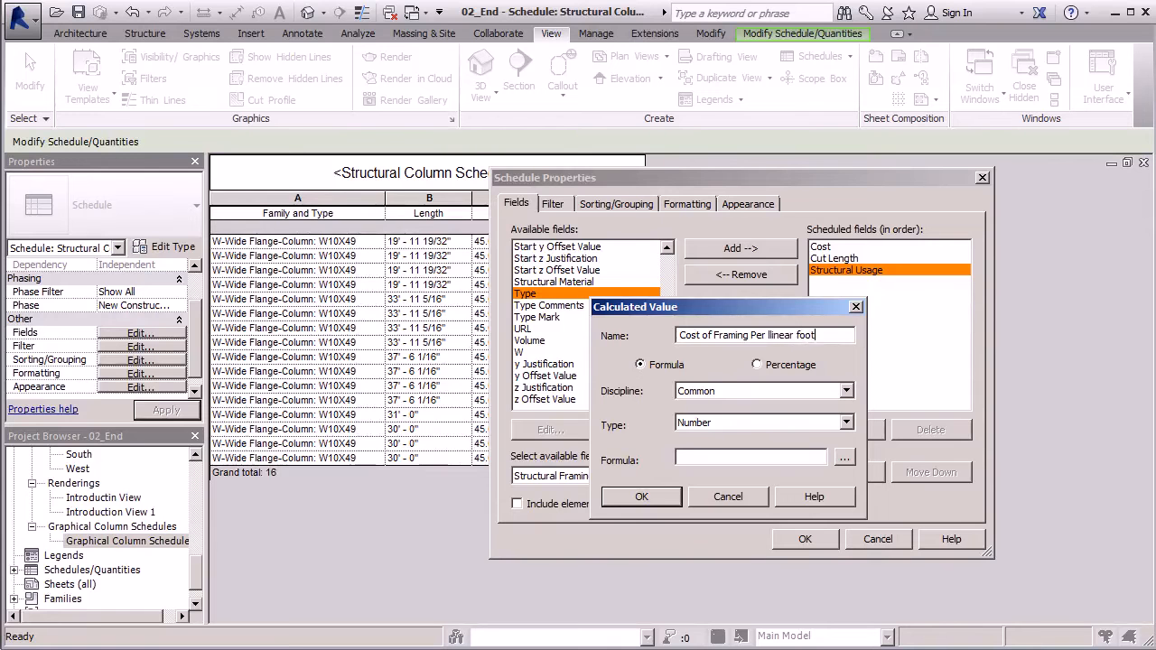
left_click(843, 460)
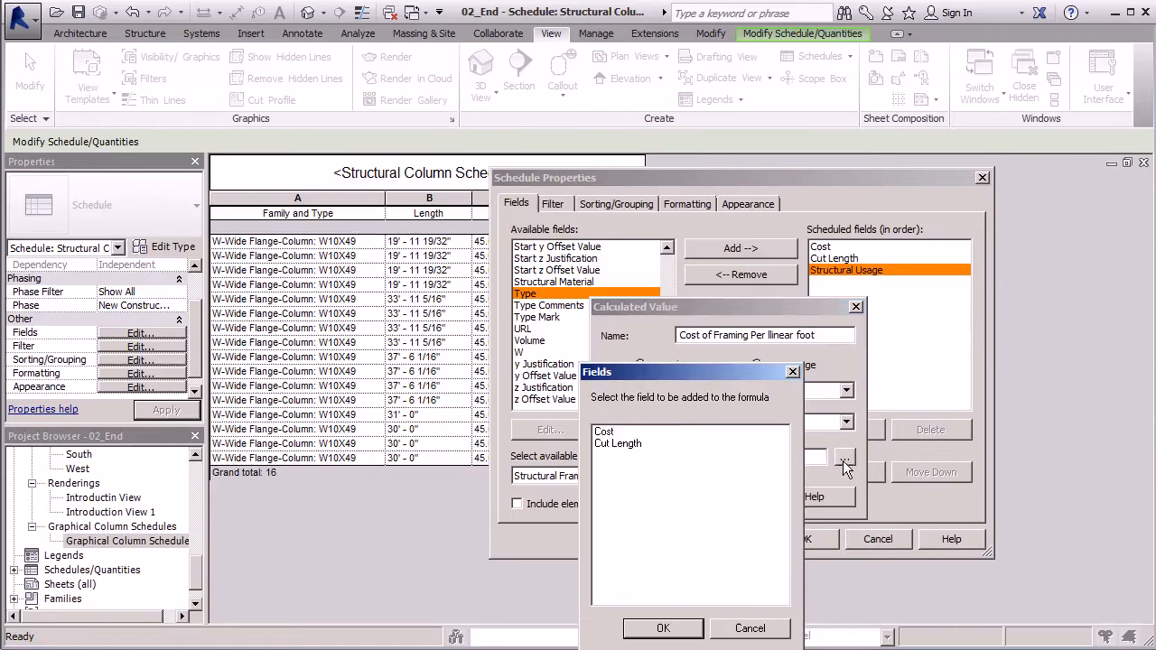
left_click(631, 446)
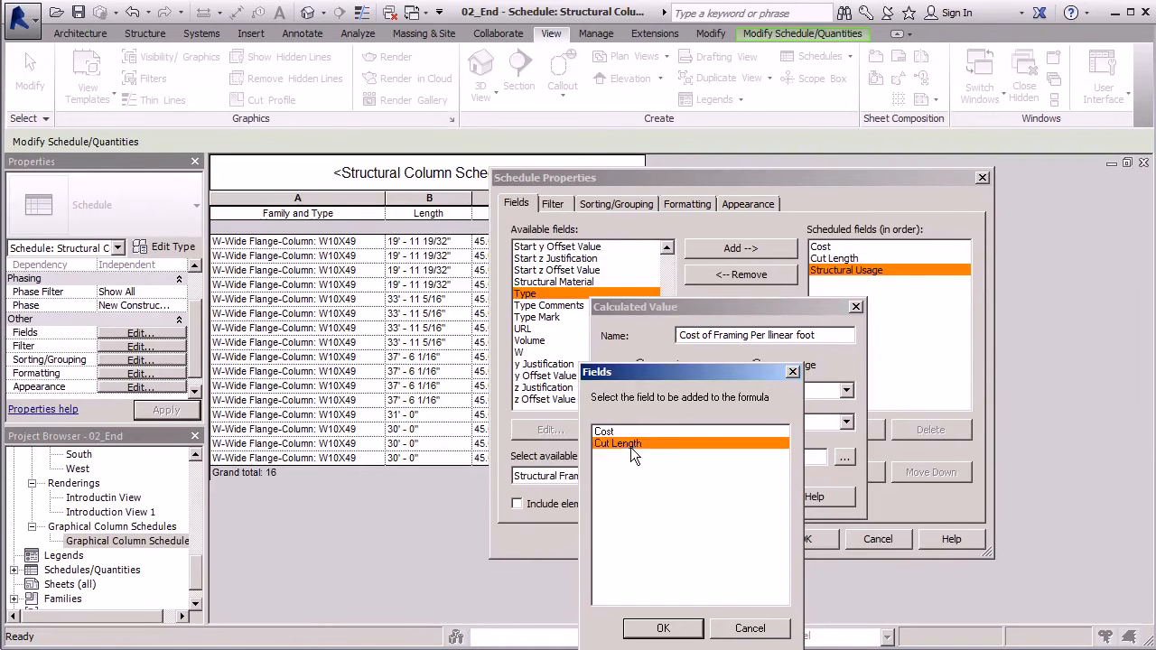
left_click(693, 630)
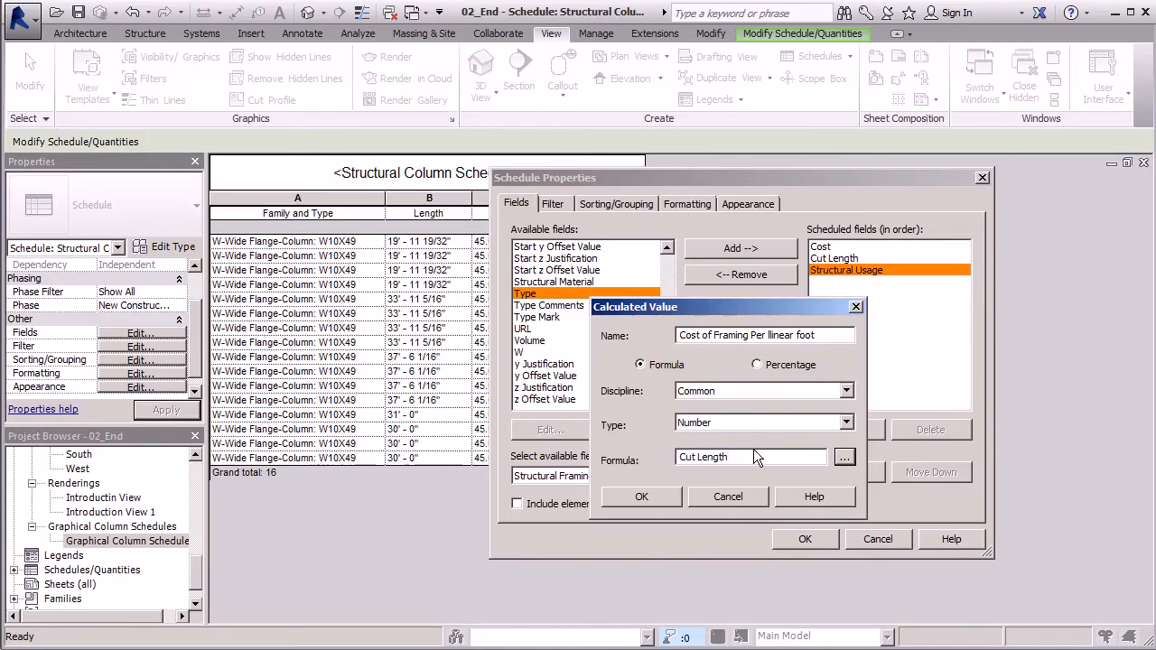
type("*(Cost)/1'")
left_click(647, 494)
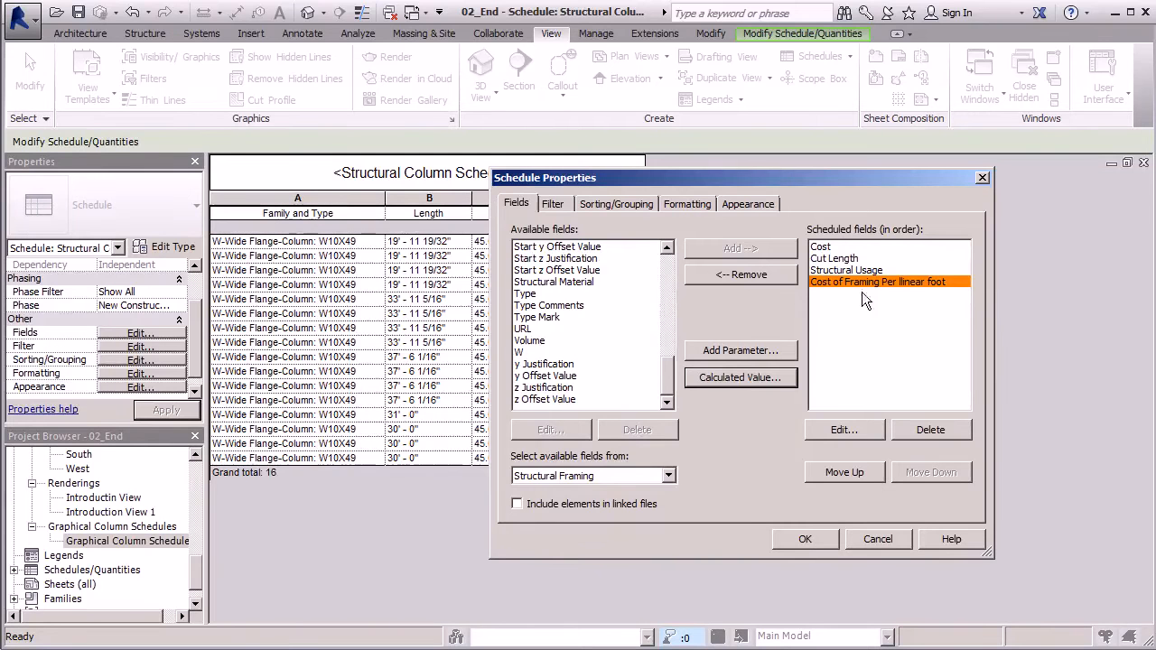
Reorder the scheduled fields to Structural Usage, Cut Length, Cost and the calculated cost, and generate the schedule
left_click(828, 271)
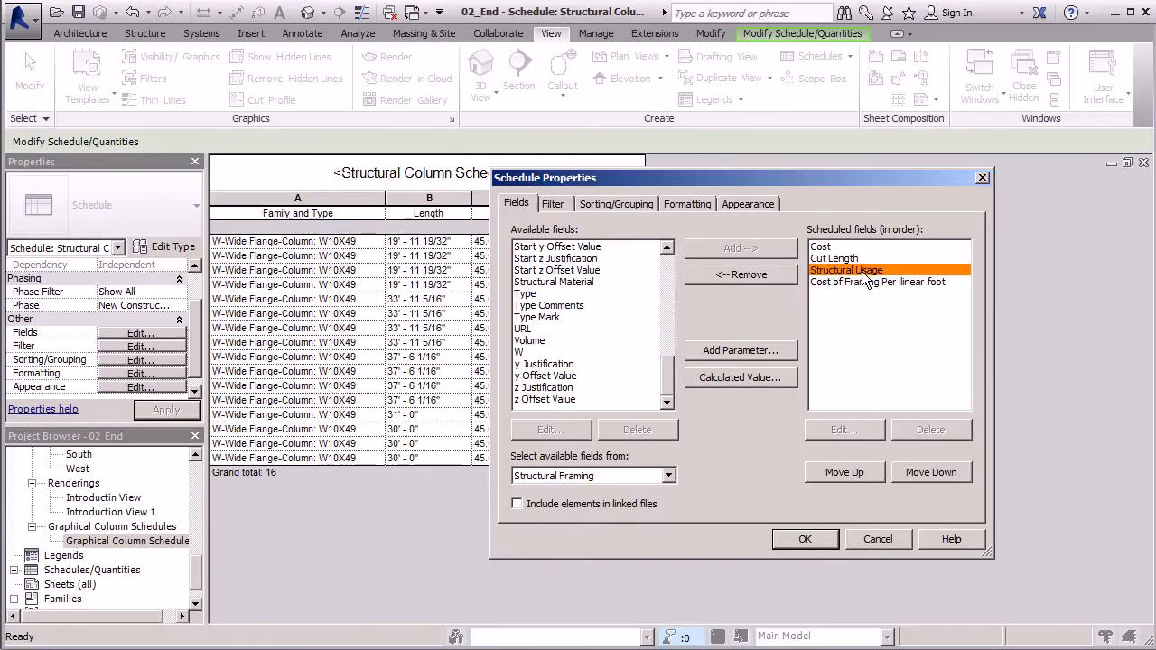
left_click(859, 468)
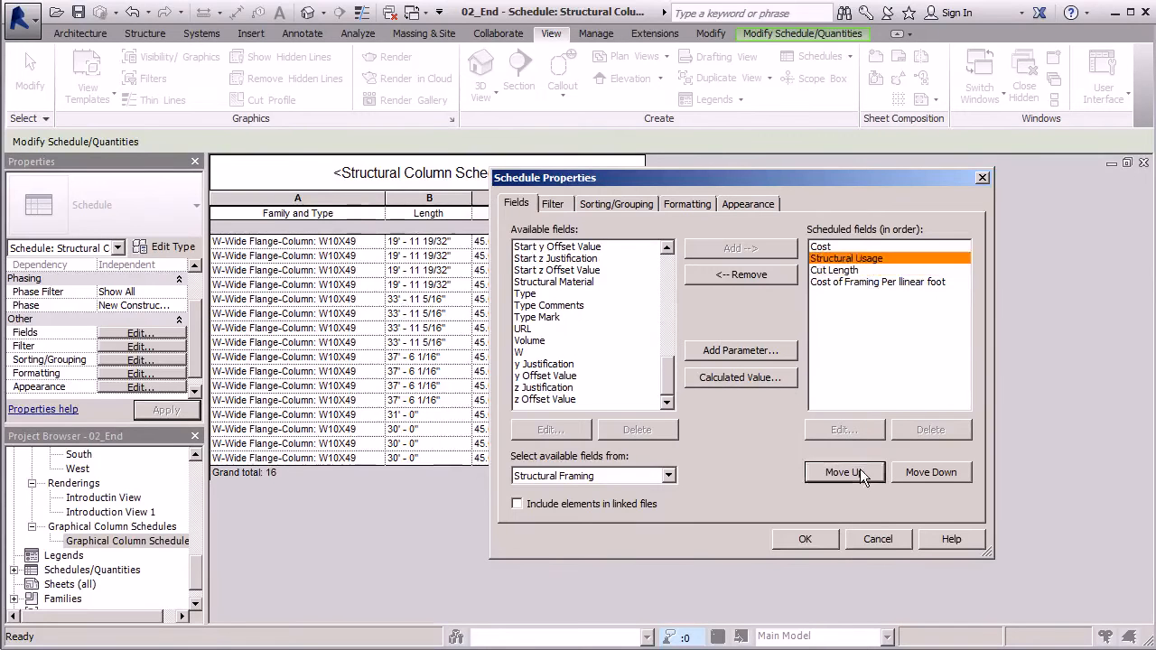
left_click(860, 469)
left_click(857, 270)
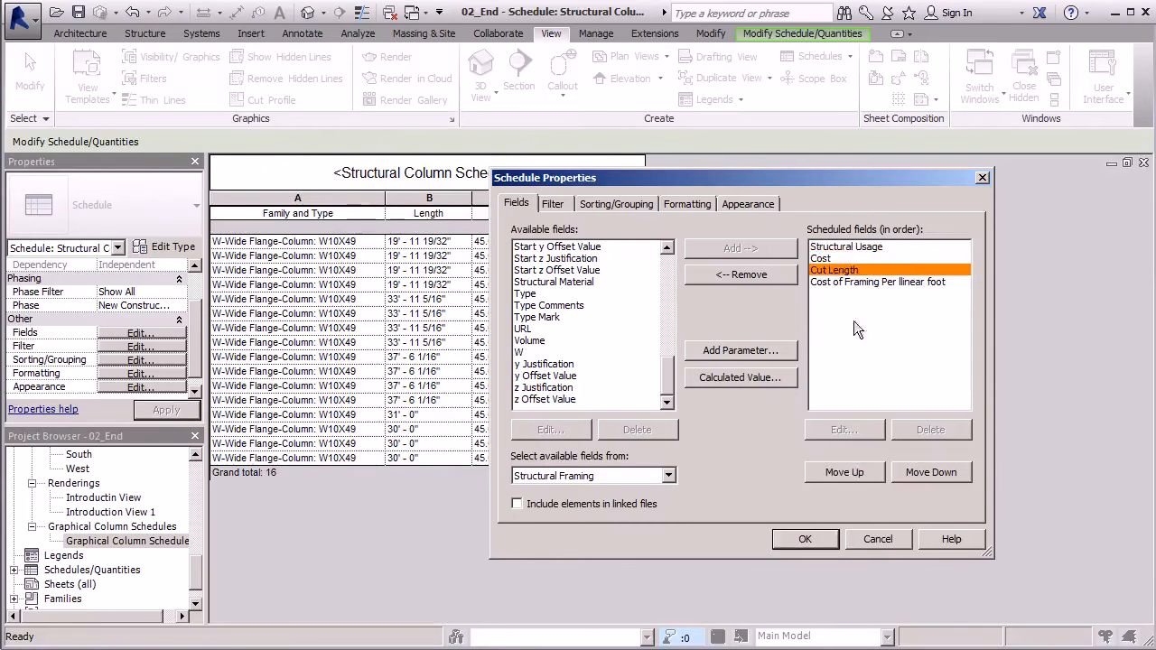
left_click(871, 475)
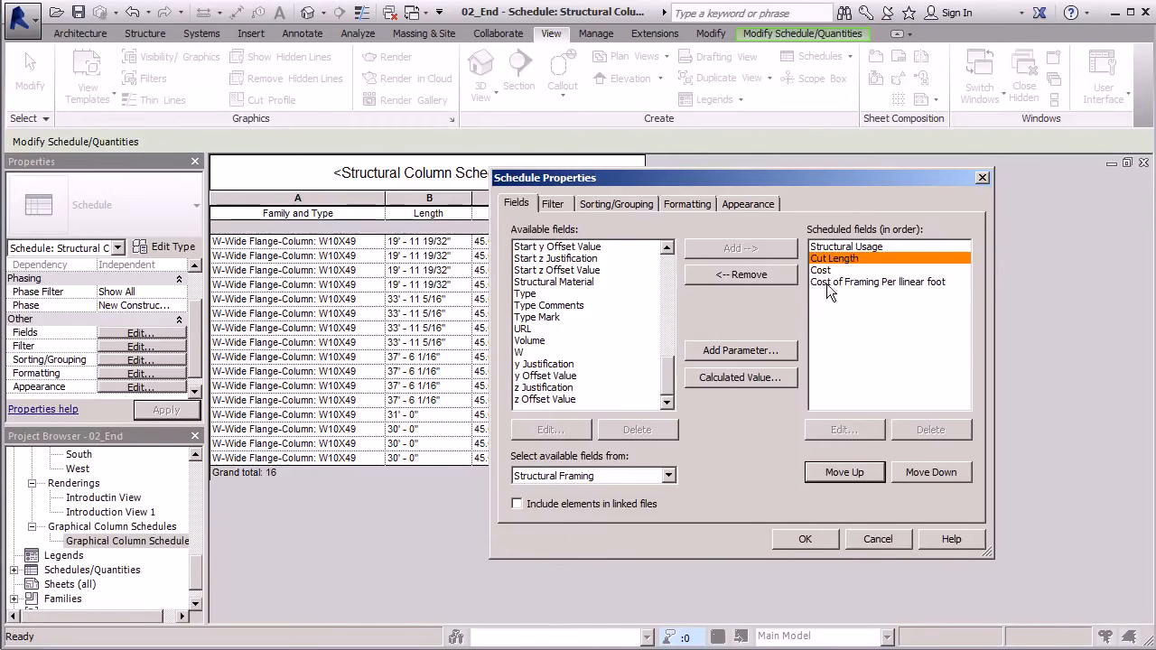
left_click(807, 540)
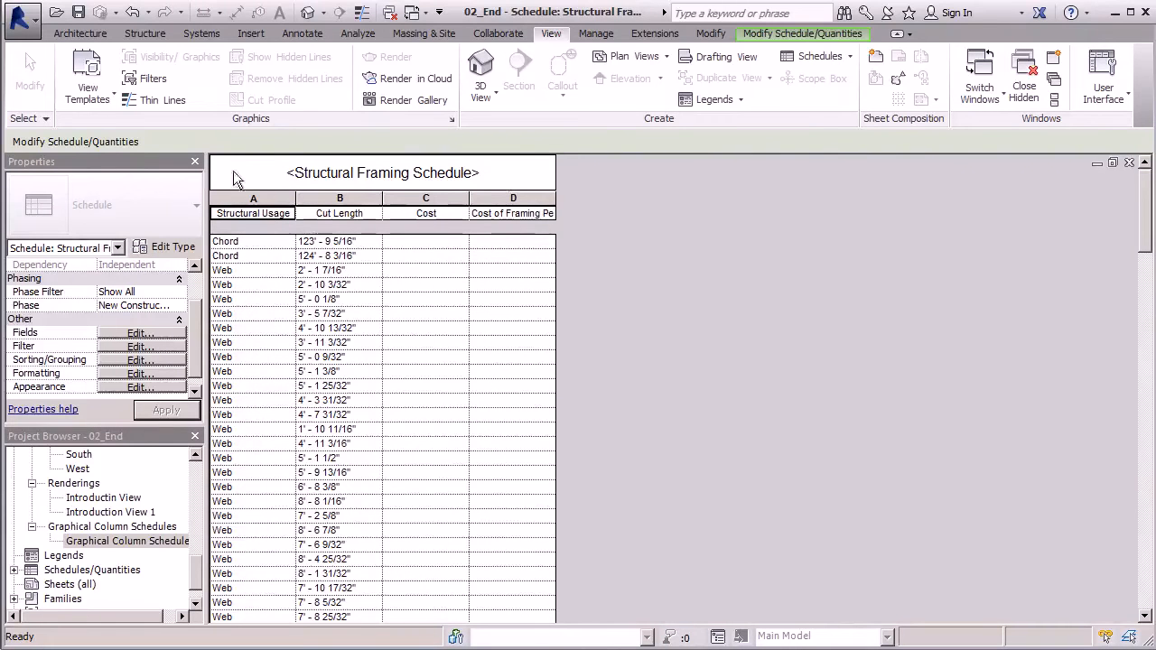
Narrow the Structural Usage column slightly and set the first Chord row's cost to 50, applying it to all elements of that type
left_click(413, 241)
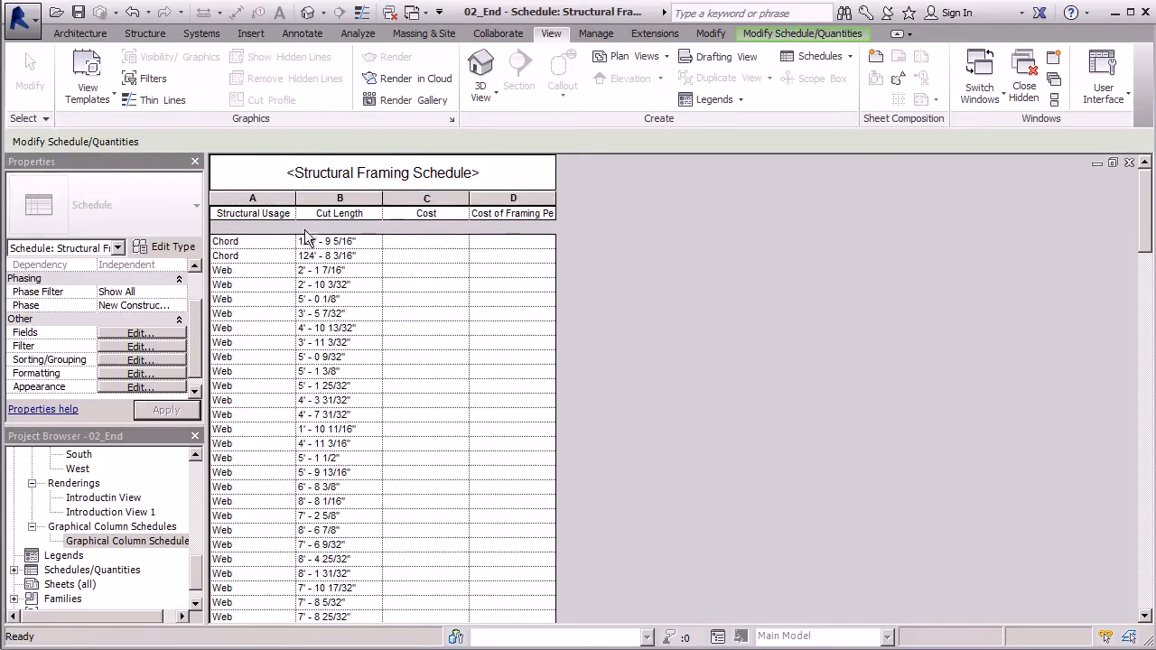
mouse_move(295, 201)
left_mouse_down()
mouse_move(339, 204)
mouse_move(289, 200)
left_mouse_up()
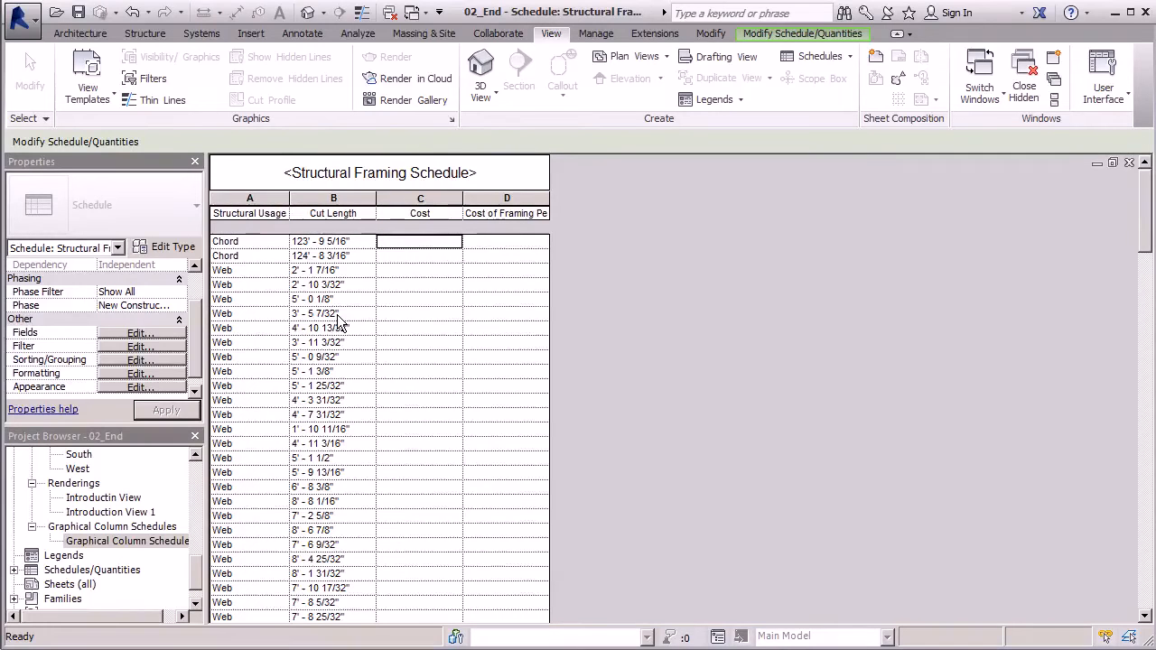
left_click_drag(1144, 206, 1152, 470)
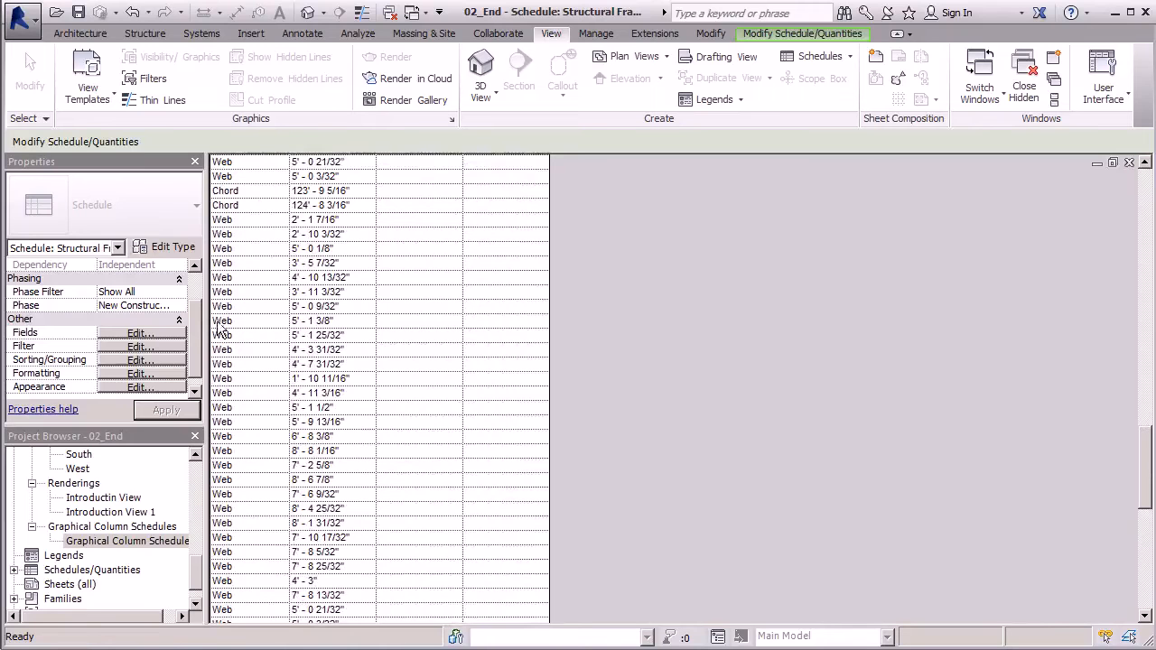
scroll(574, 504, "up", 5)
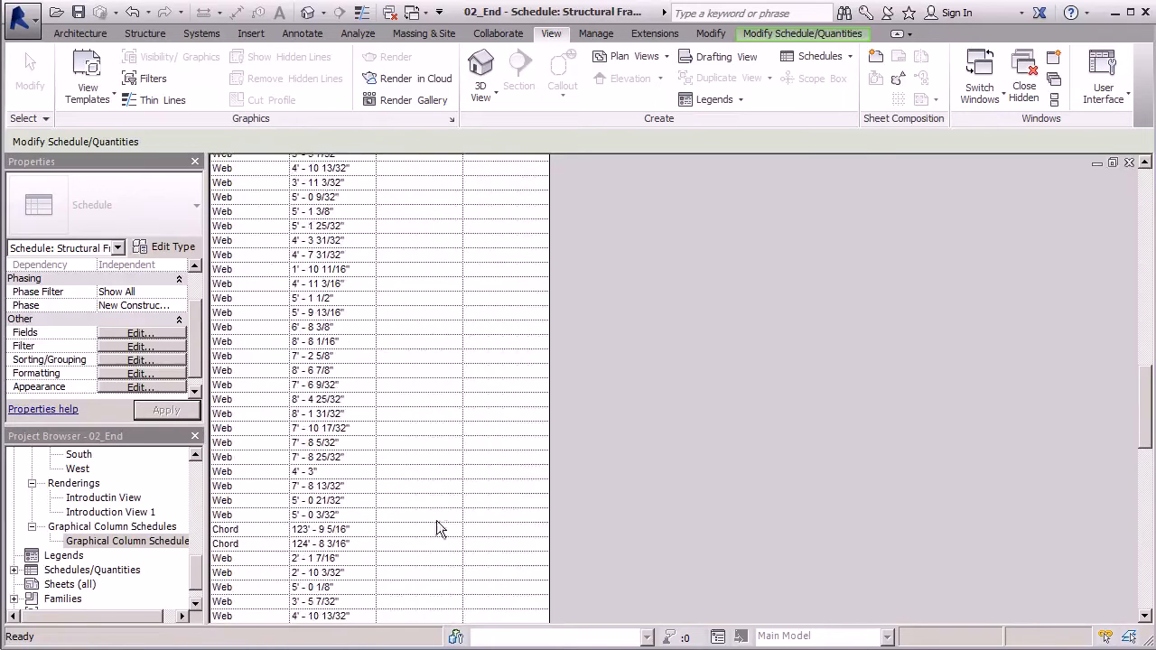
left_click_drag(1143, 413, 1136, 220)
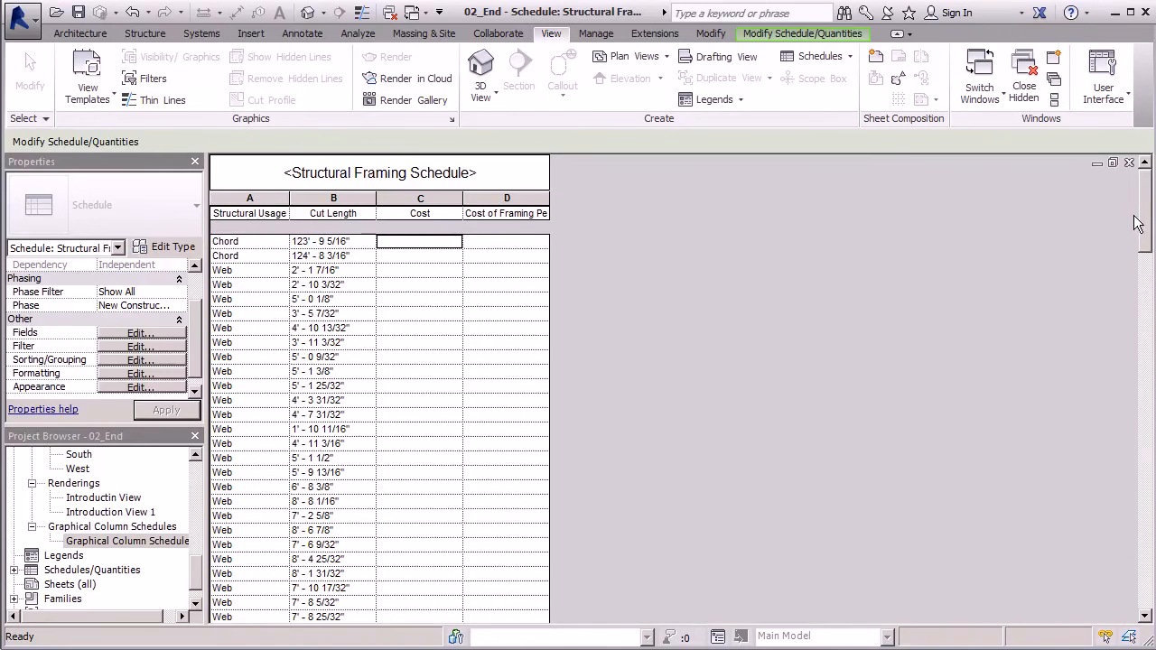
left_click(436, 241)
type("50")
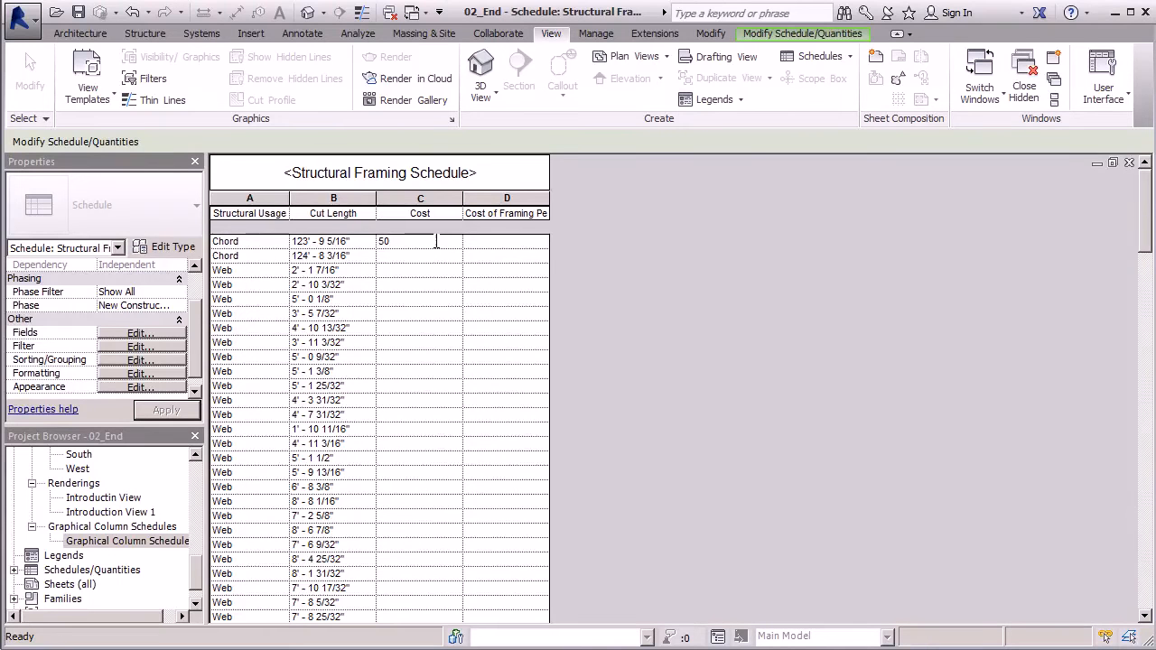
key("Return")
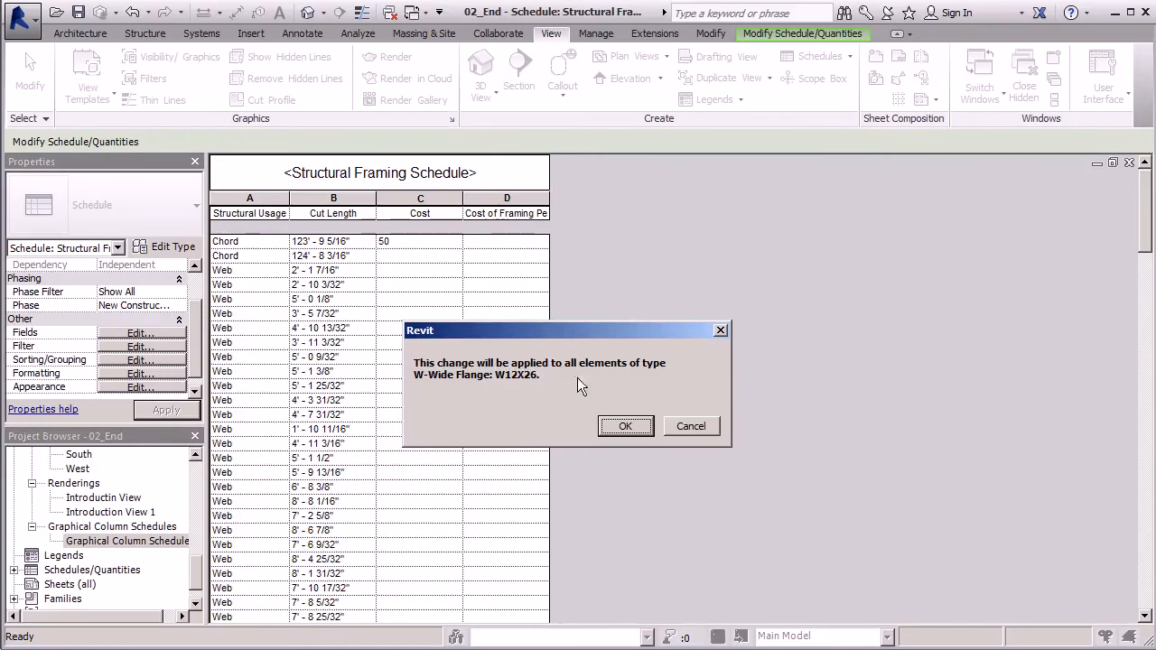
left_click(611, 428)
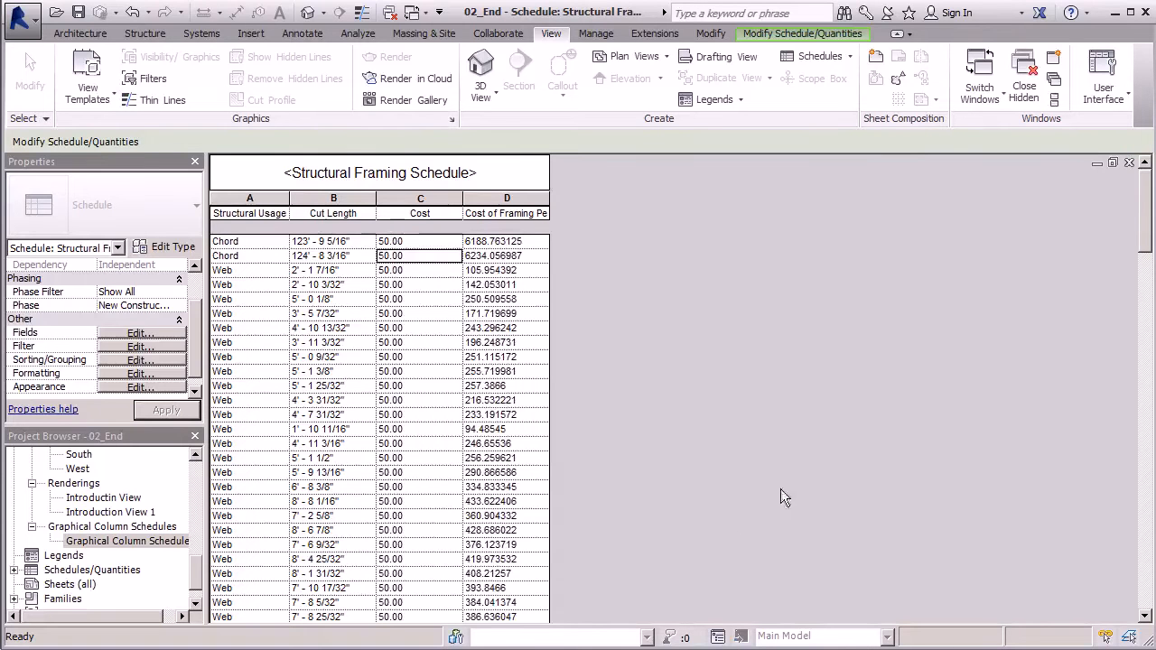
Set the cost of the first Girder row to 45 and apply it to all elements of that type
left_click_drag(1143, 211, 1145, 539)
left_click(261, 260)
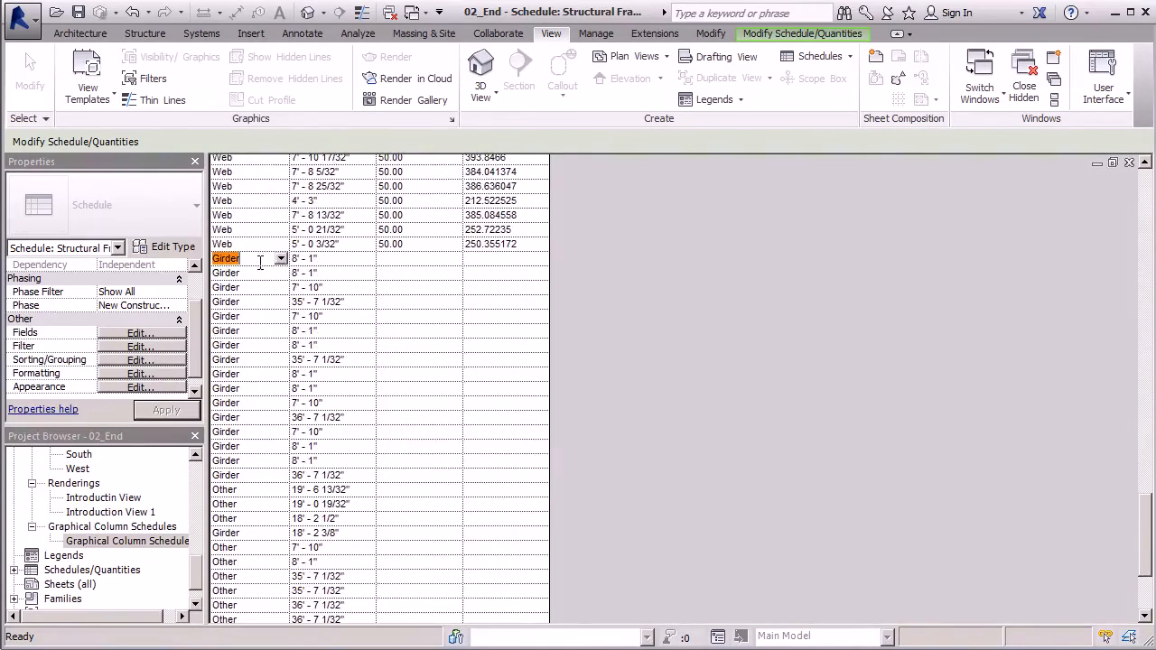
left_click(403, 260)
type("45")
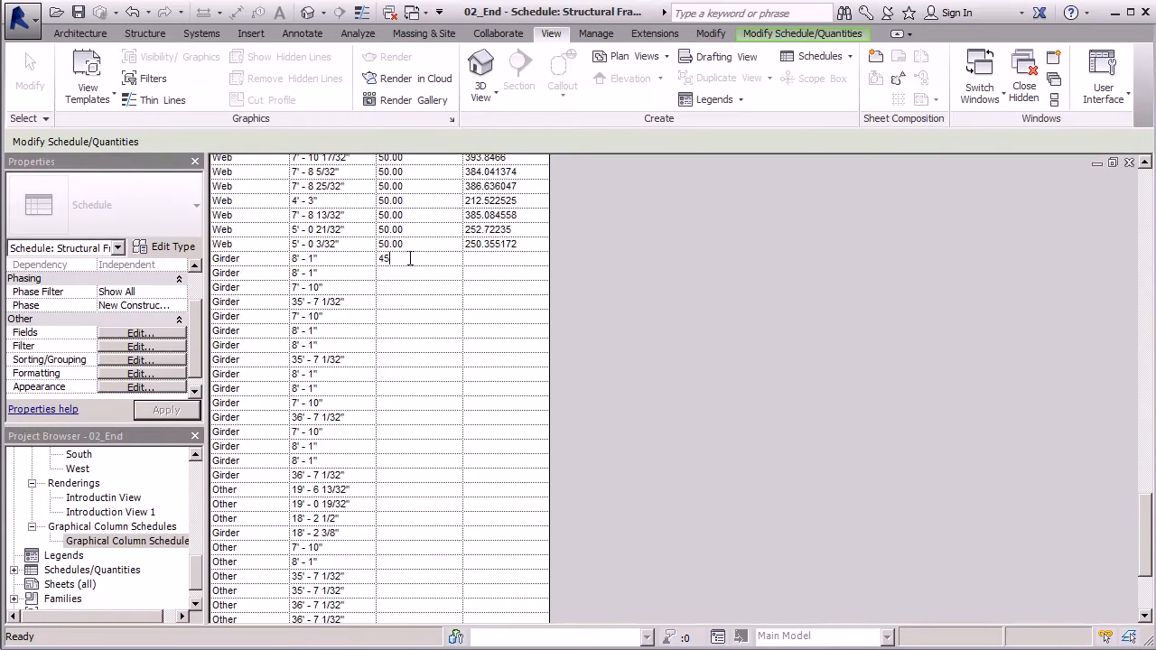
key("Return")
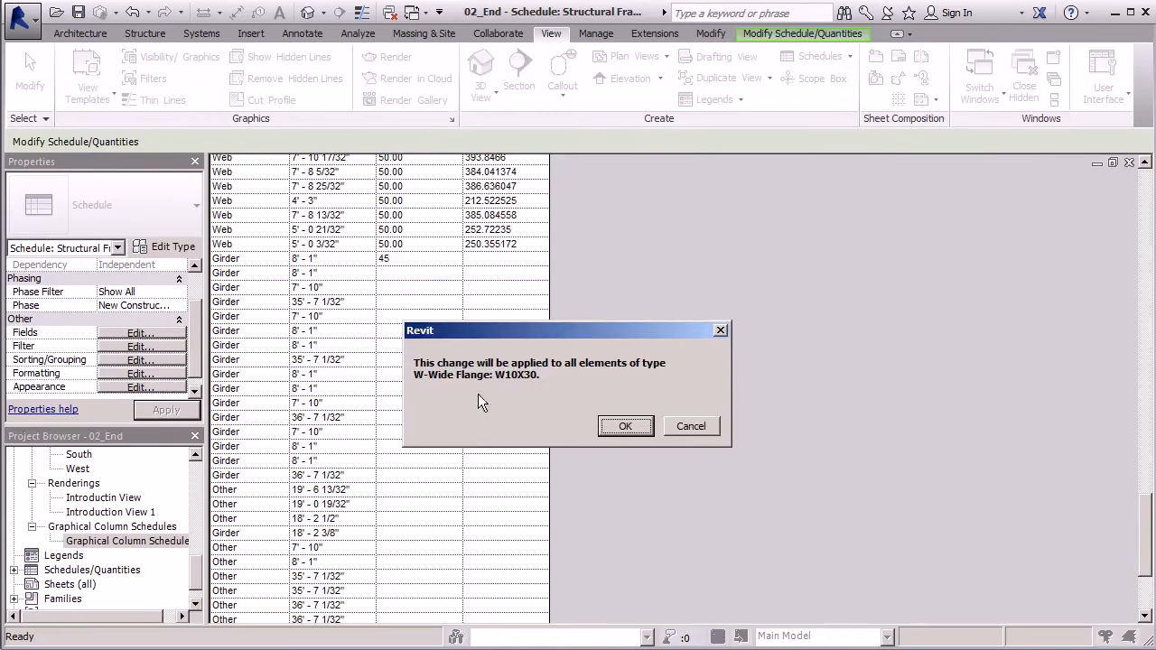
left_click(624, 426)
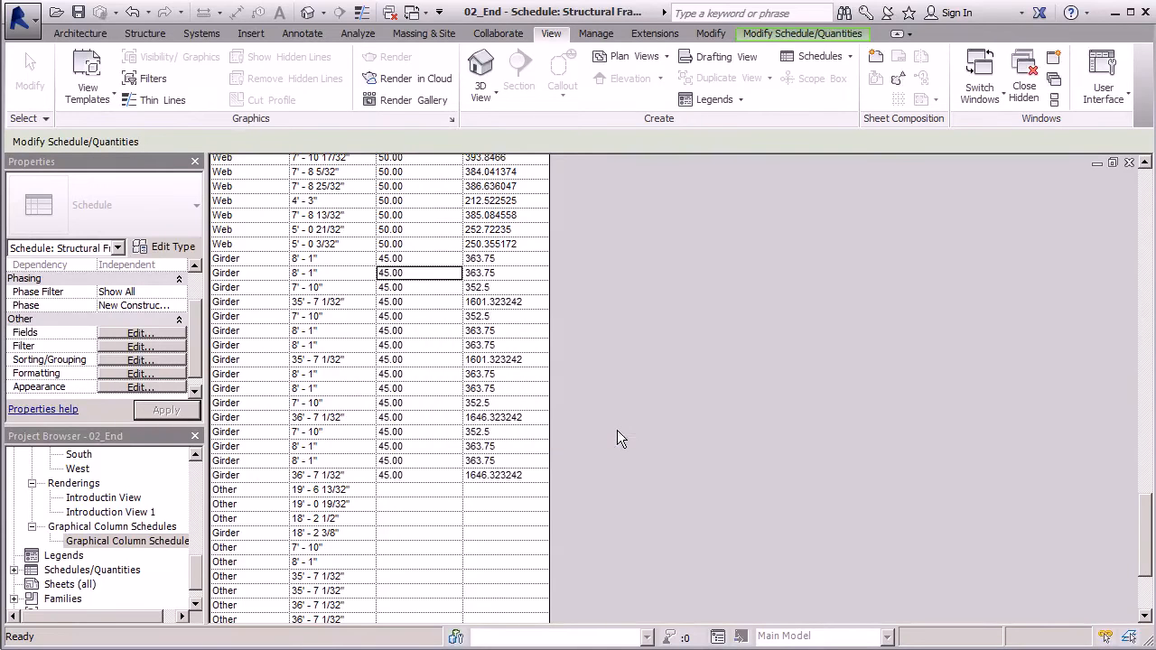
Set the cost of the first Other row to 25, apply it to all elements of that type, and review the schedule
left_click(403, 488)
type("5")
key("Return")
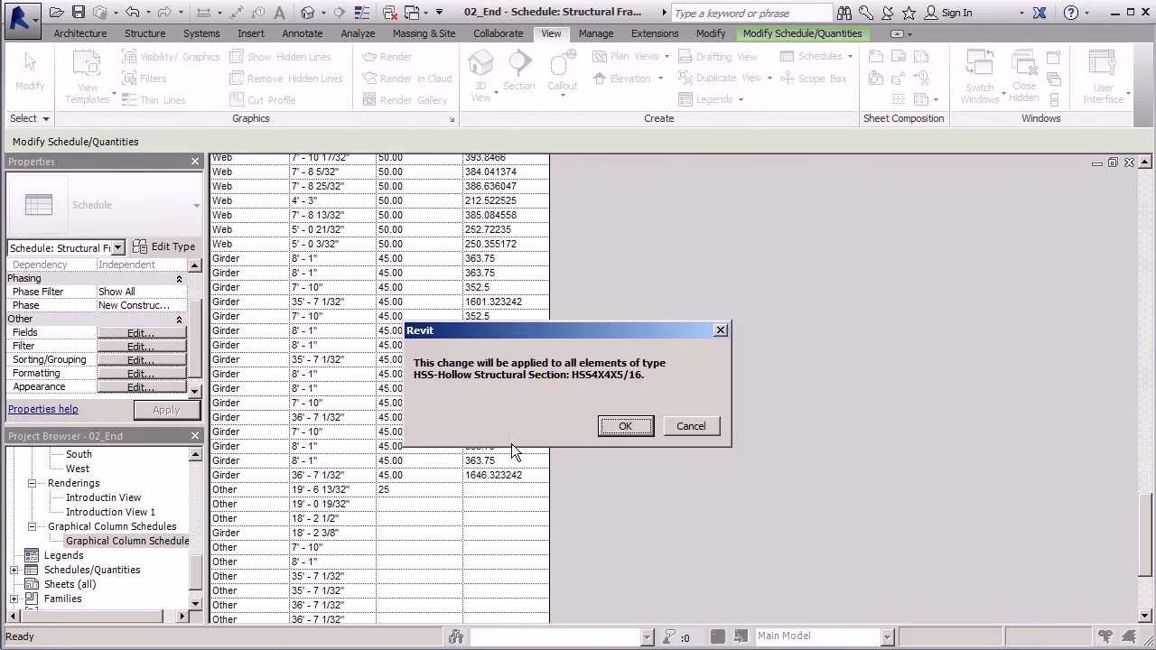
left_click(625, 427)
scroll(441, 343, "down", 4)
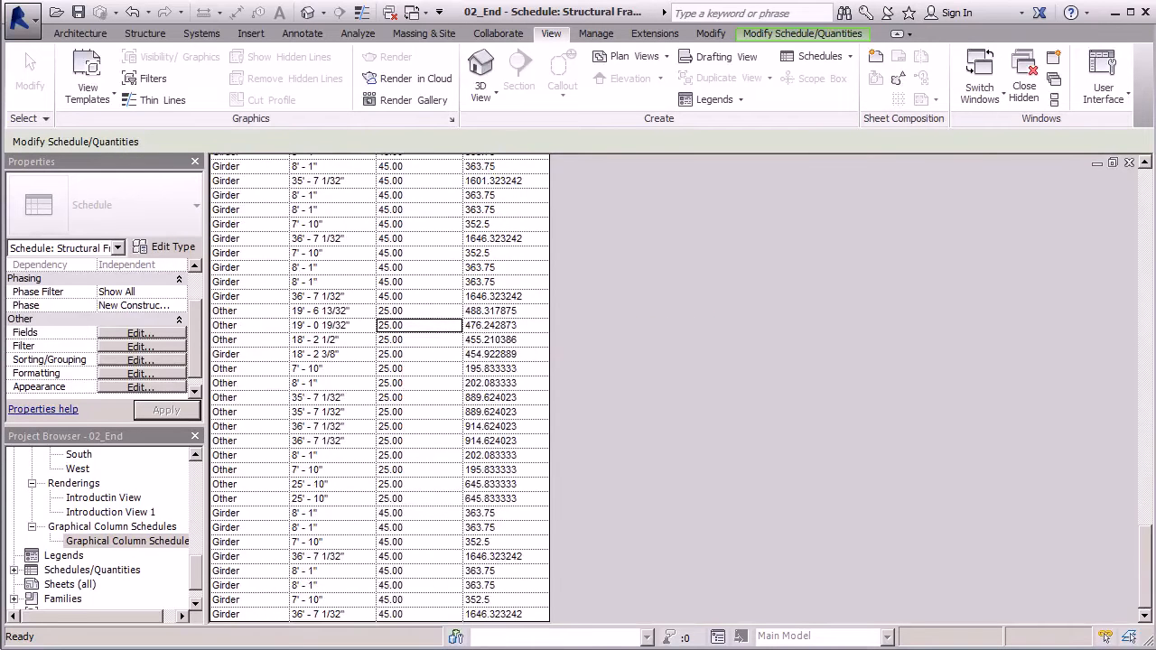
scroll(431, 525, "up", 15)
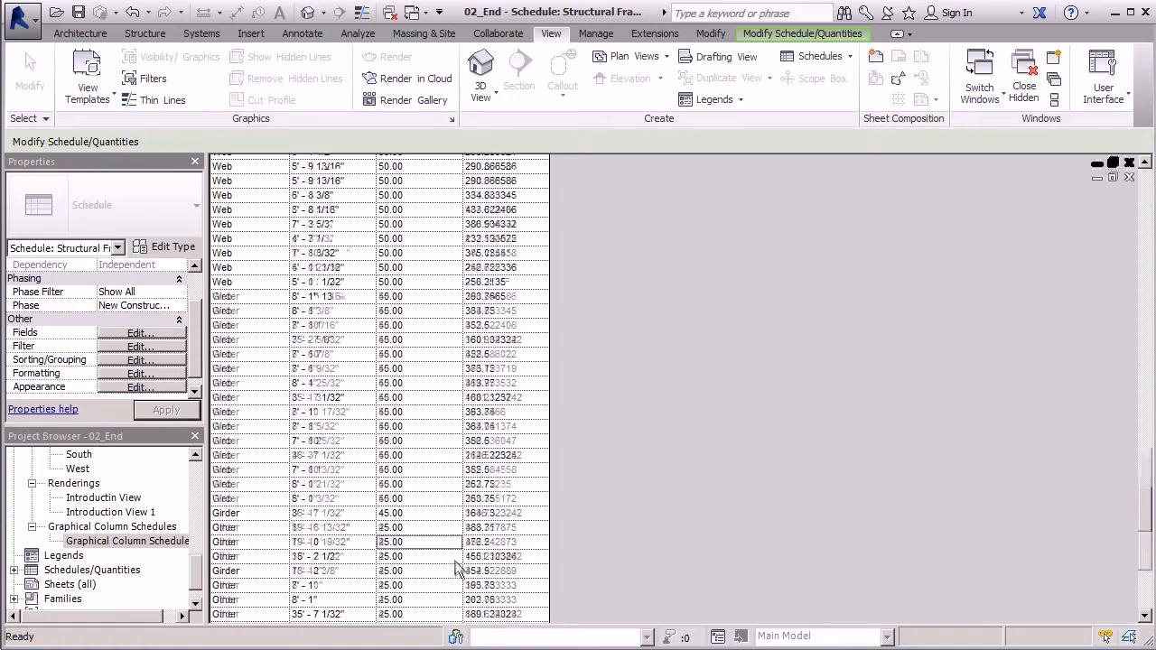
scroll(495, 440, "up", 10)
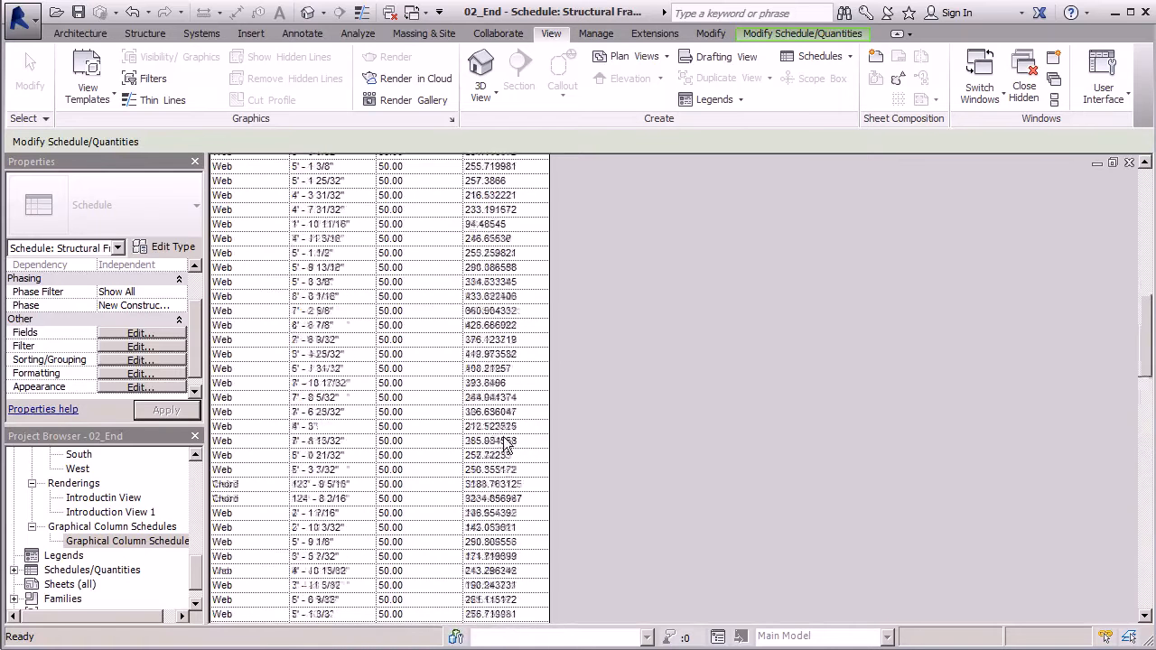
scroll(508, 354, "up", 3)
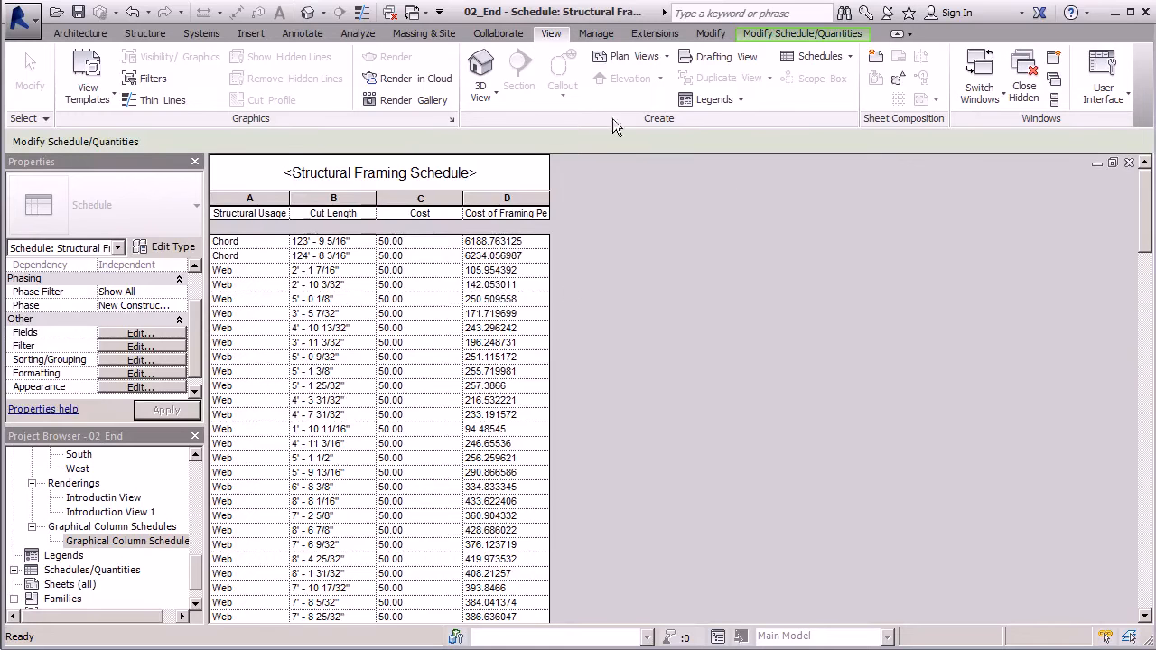
Override the default field format of Cost of Framing Per llinear foot and set its units to Currency
left_click(140, 373)
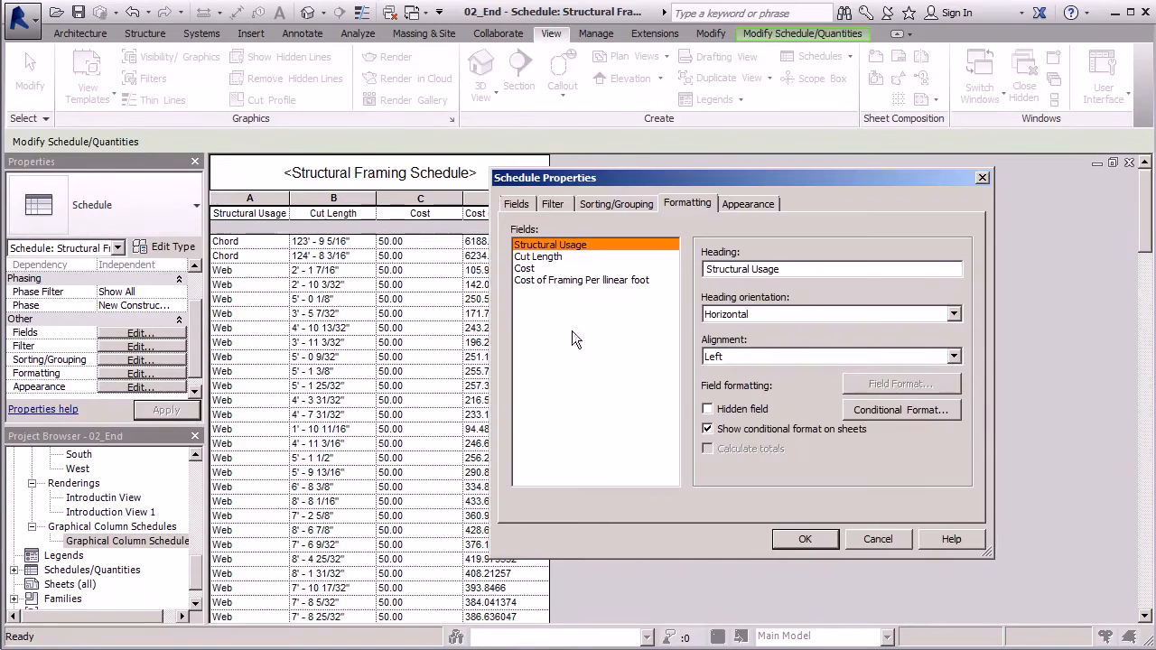
left_click(572, 281)
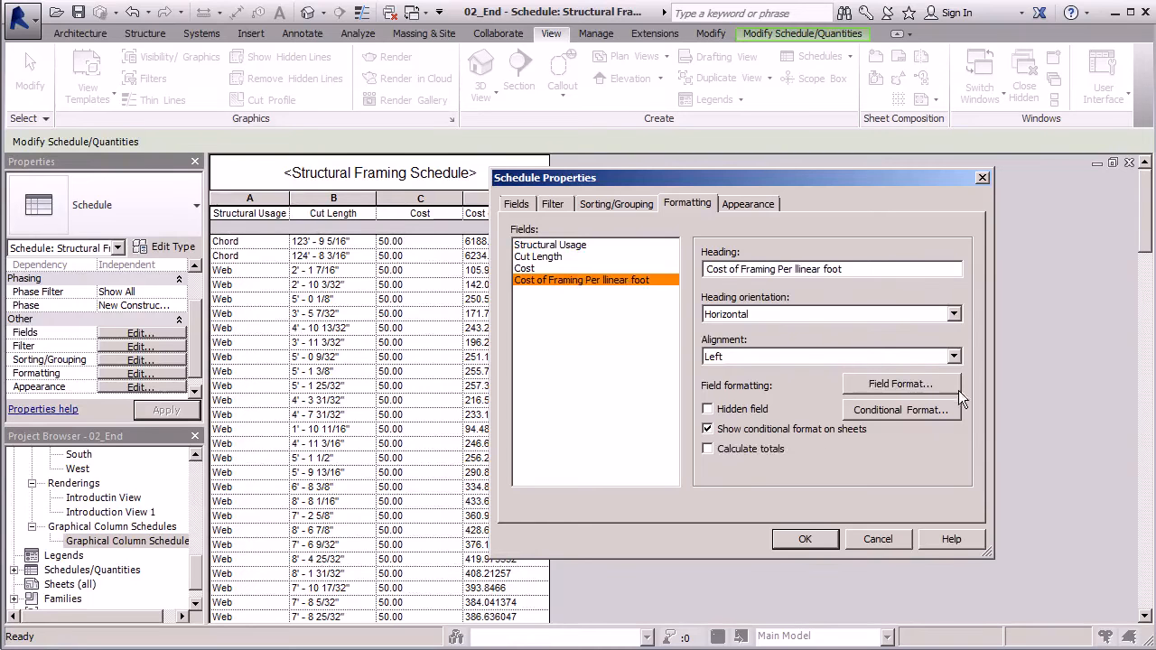
left_click(900, 384)
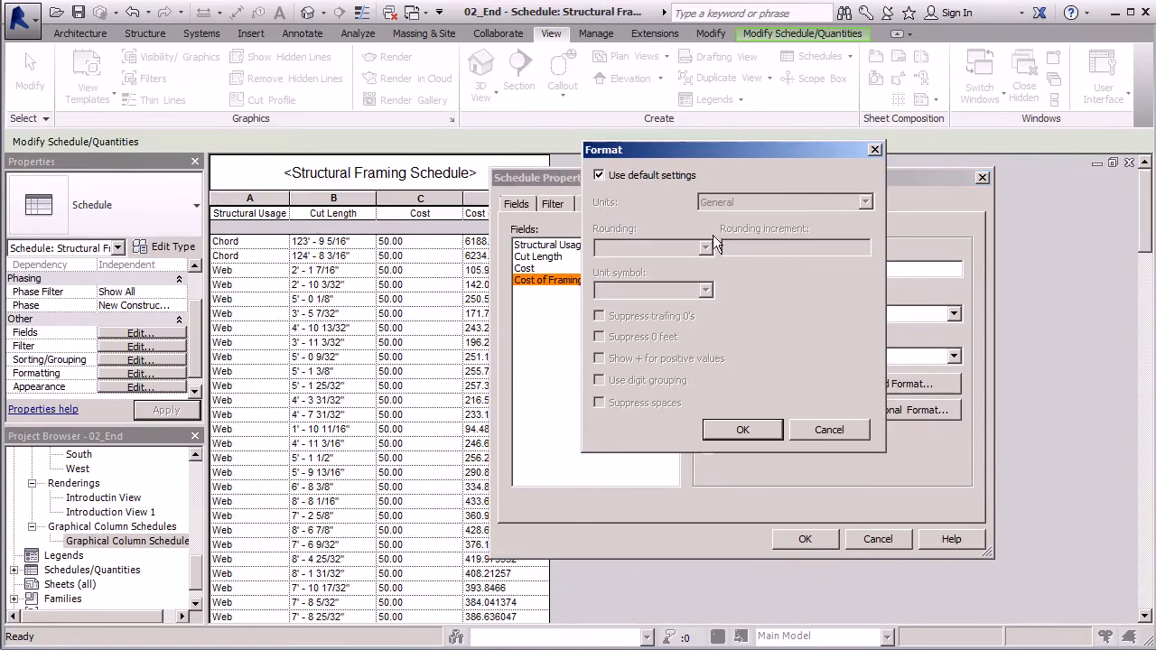
left_click(602, 174)
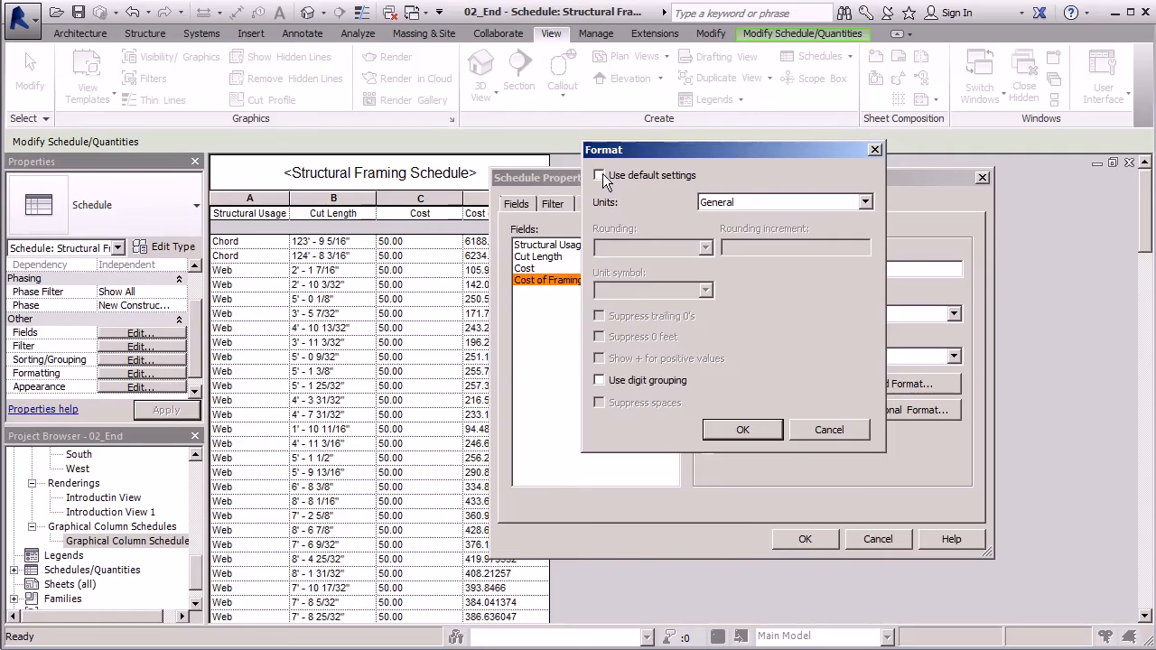
left_click(865, 203)
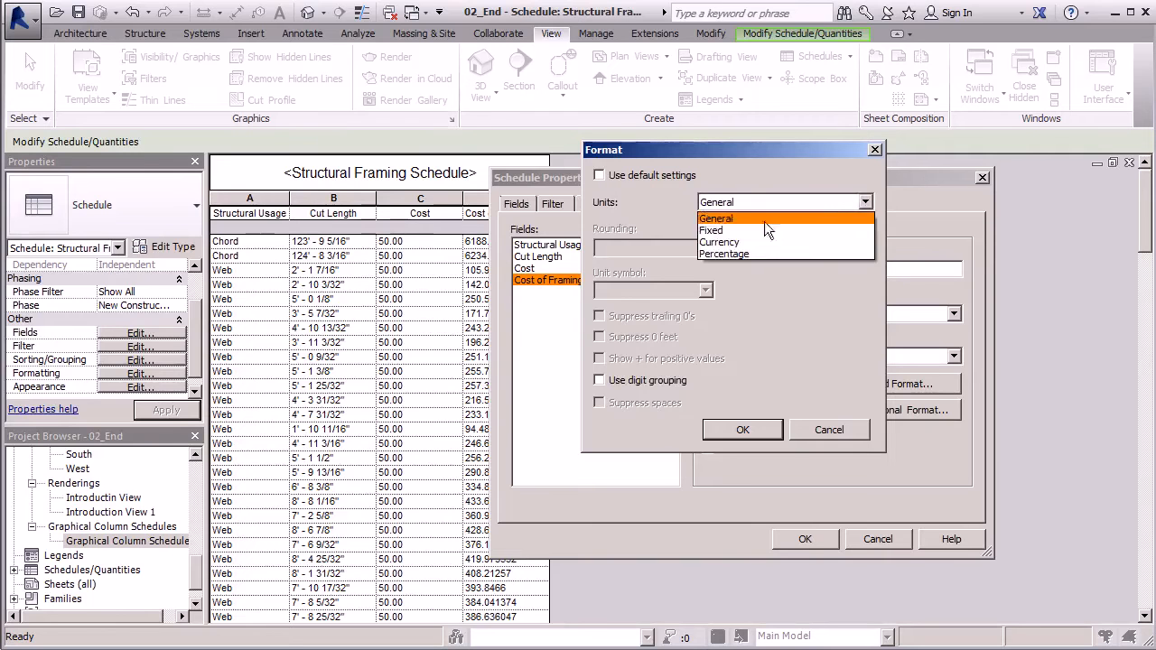
left_click(734, 245)
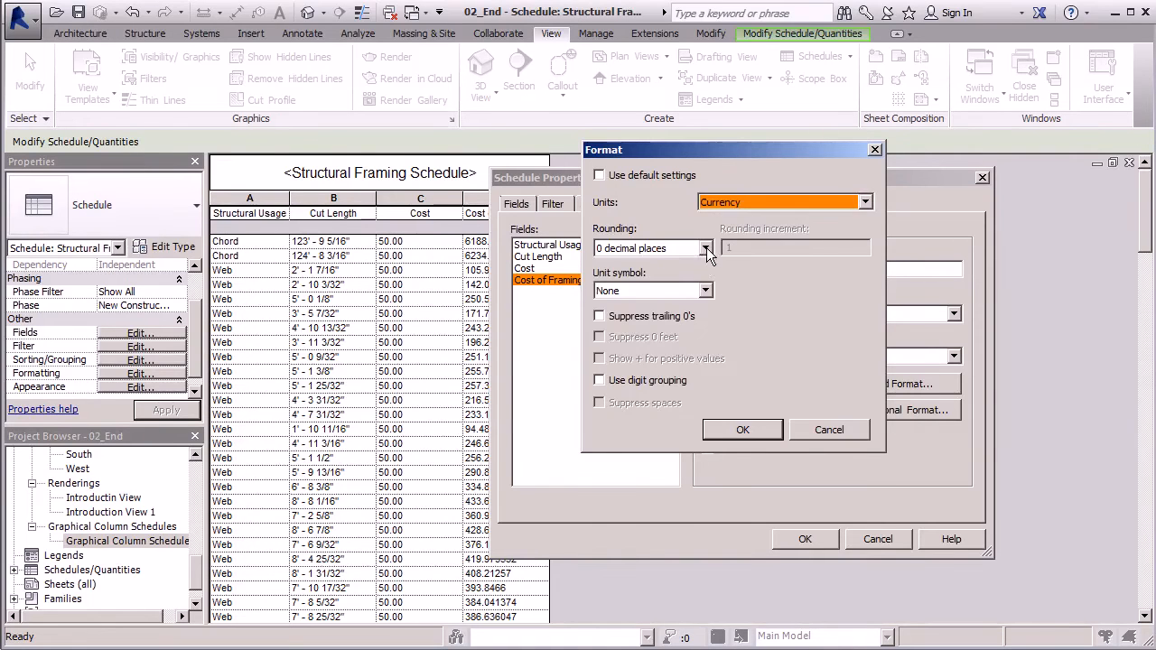
Round the calculated cost to 2 decimal places with the $ unit symbol, apply the formatting and review the schedule
left_click(706, 248)
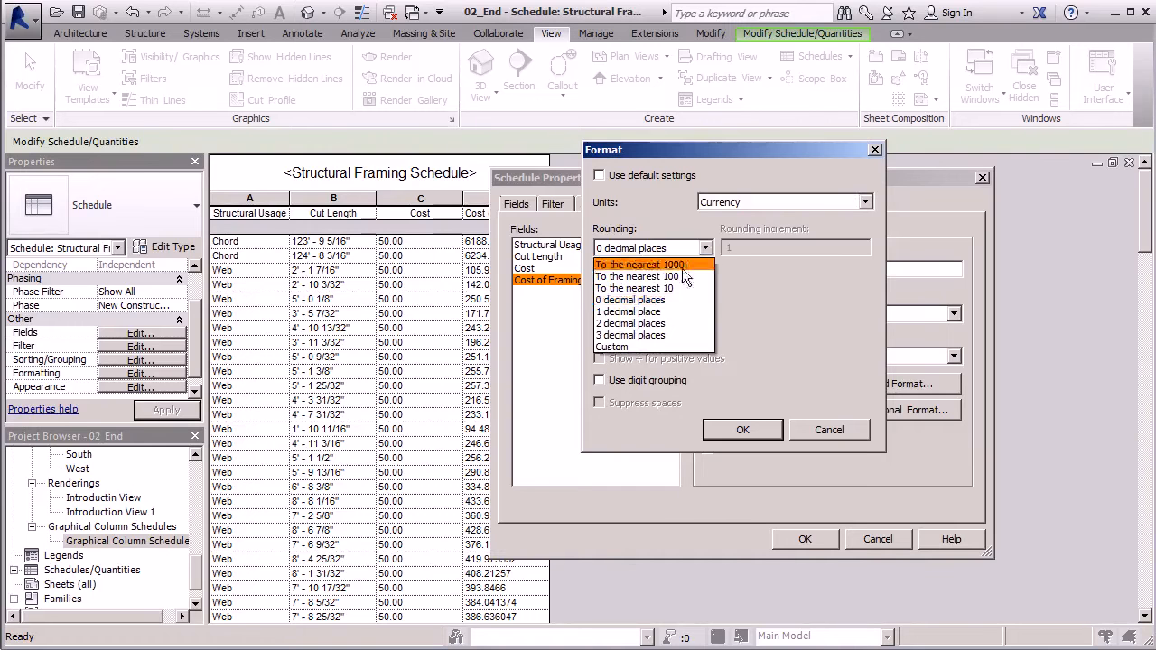
left_click(632, 322)
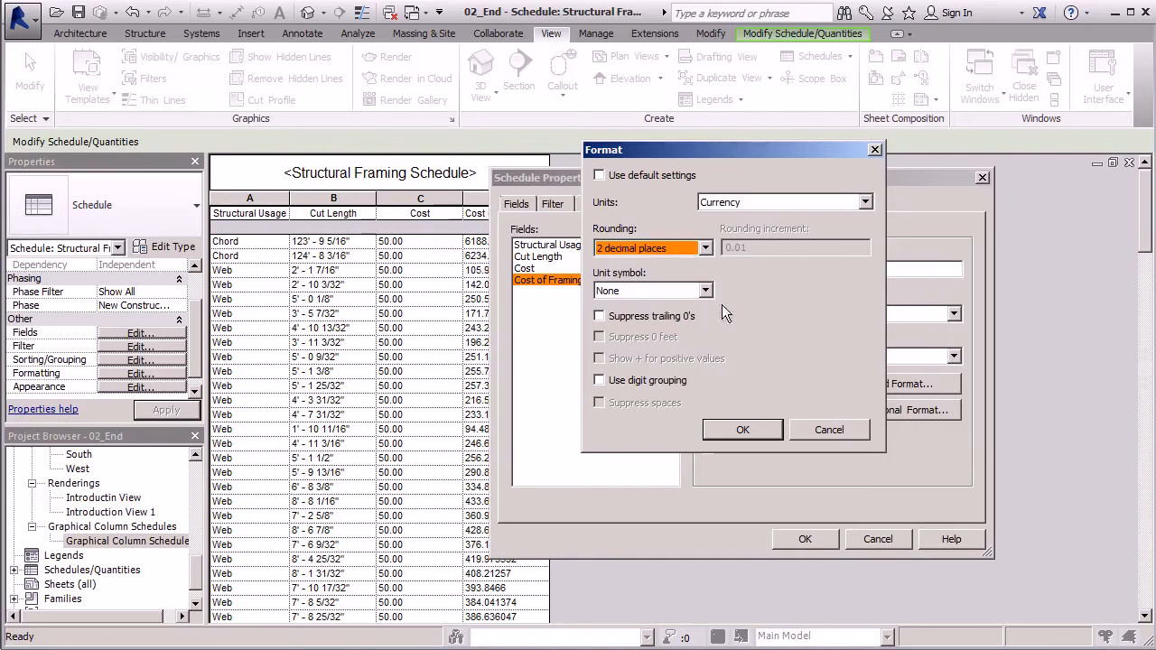
left_click(706, 290)
left_click(642, 317)
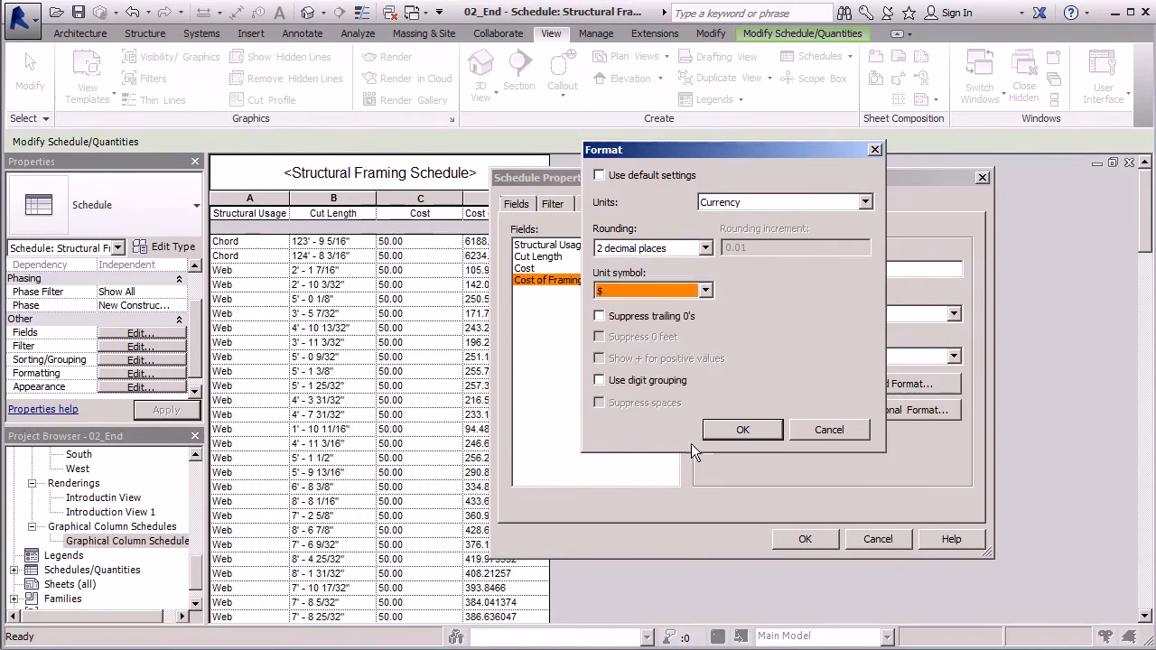
left_click(728, 429)
left_click(805, 539)
scroll(558, 237, "down", 3)
scroll(559, 235, "down", 8)
scroll(487, 433, "up", 10)
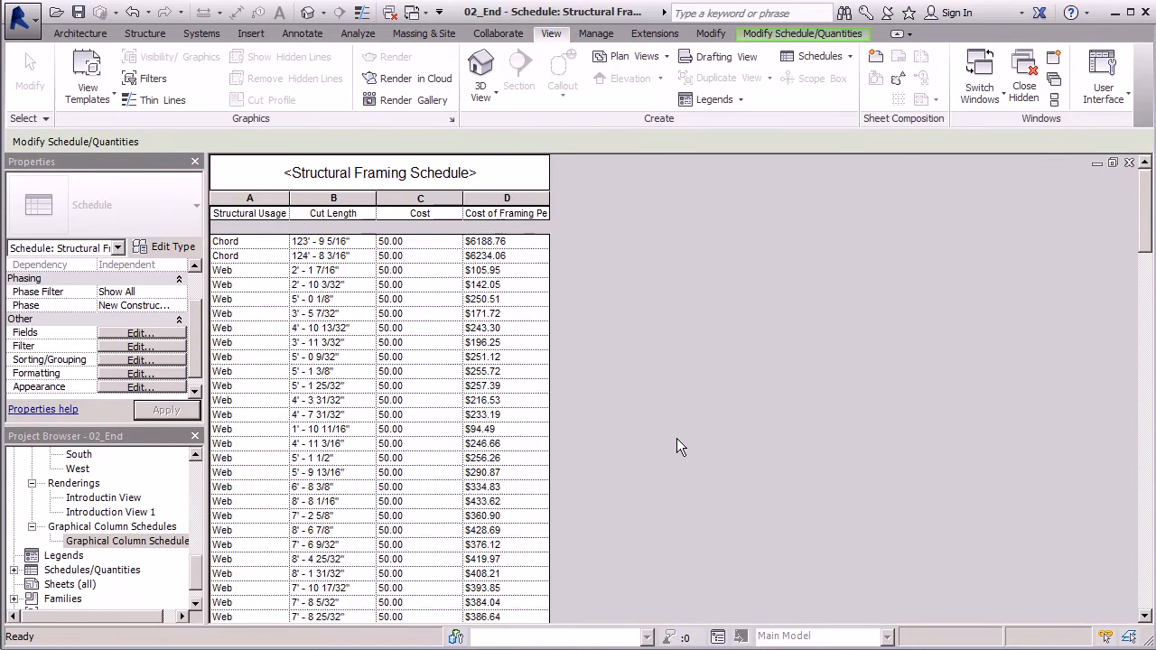
scroll(687, 409, "down", 5)
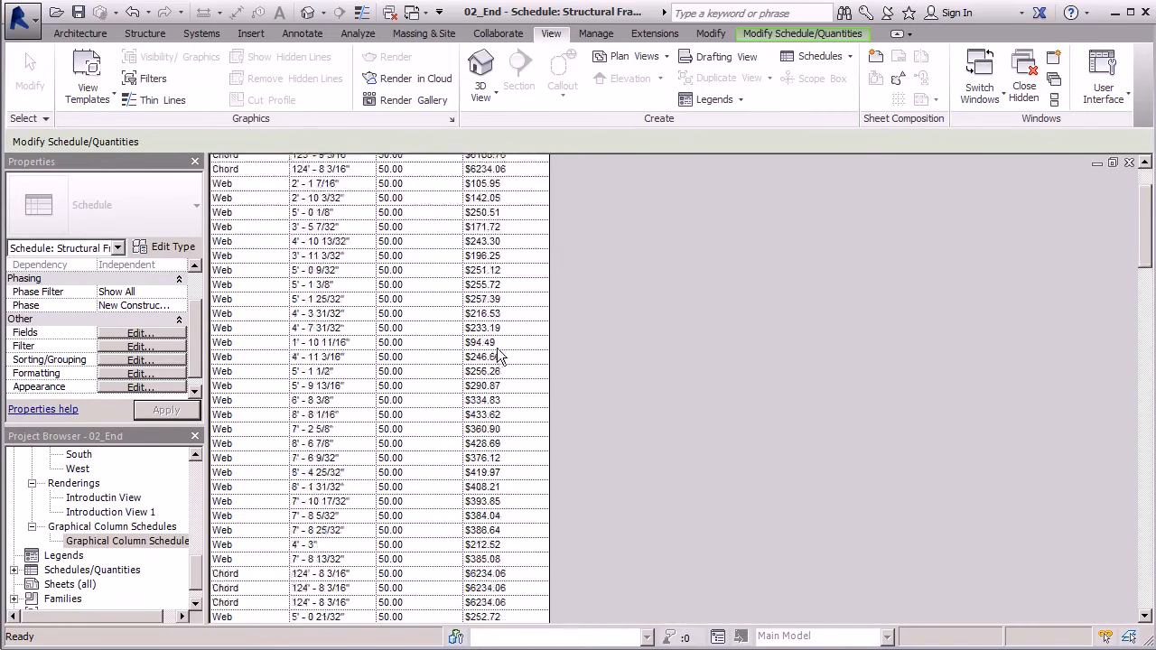
scroll(590, 534, "up", 5)
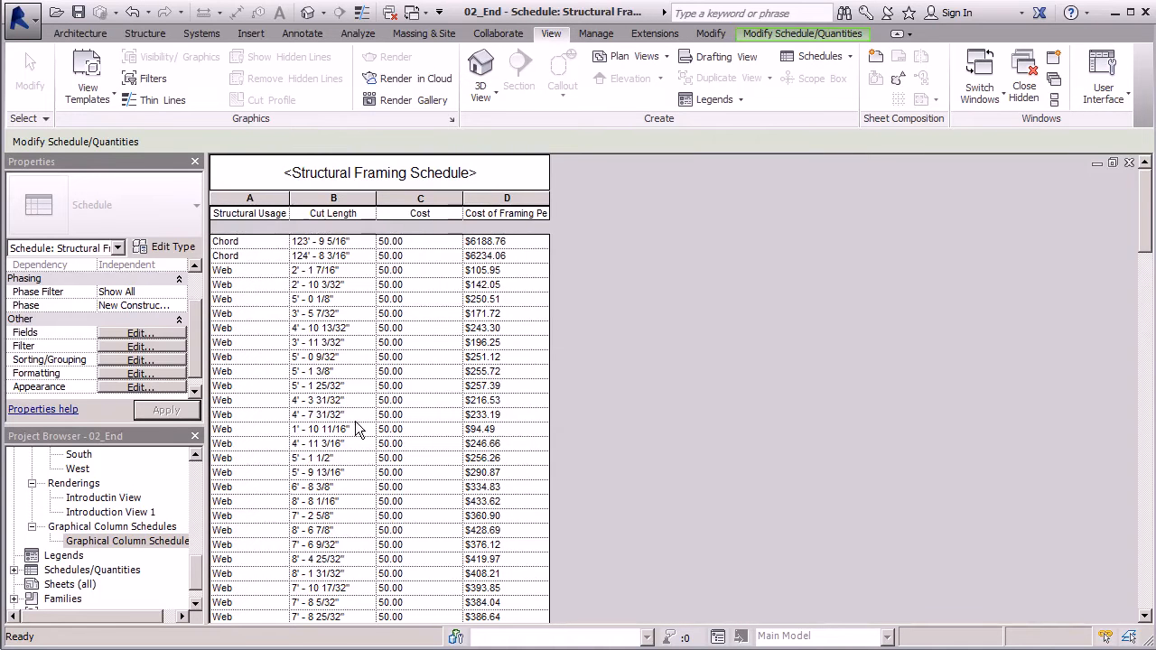
Shade the schedule's title cell orange (RGB 255-128-064)
left_click(538, 176)
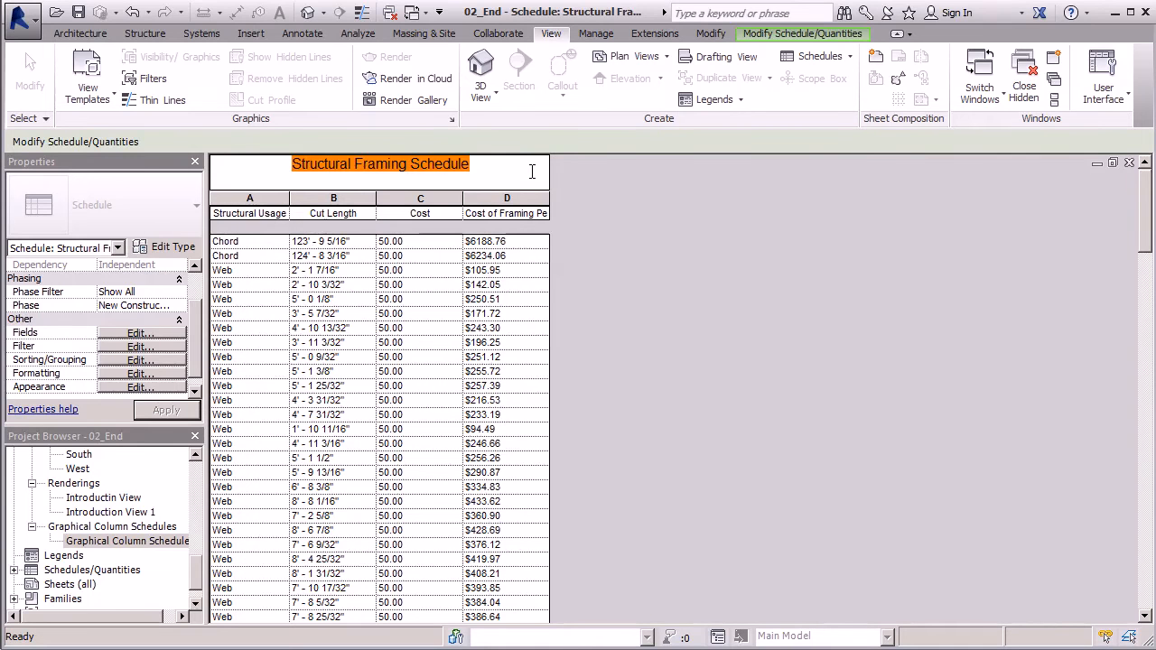
left_click(759, 35)
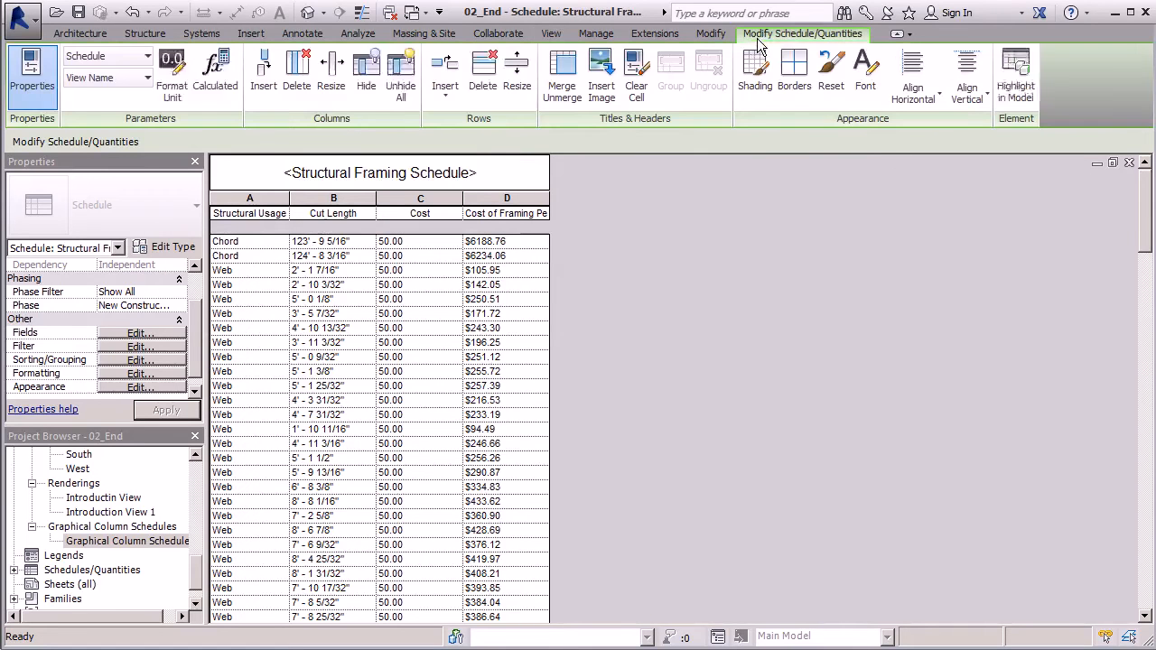
left_click(472, 178)
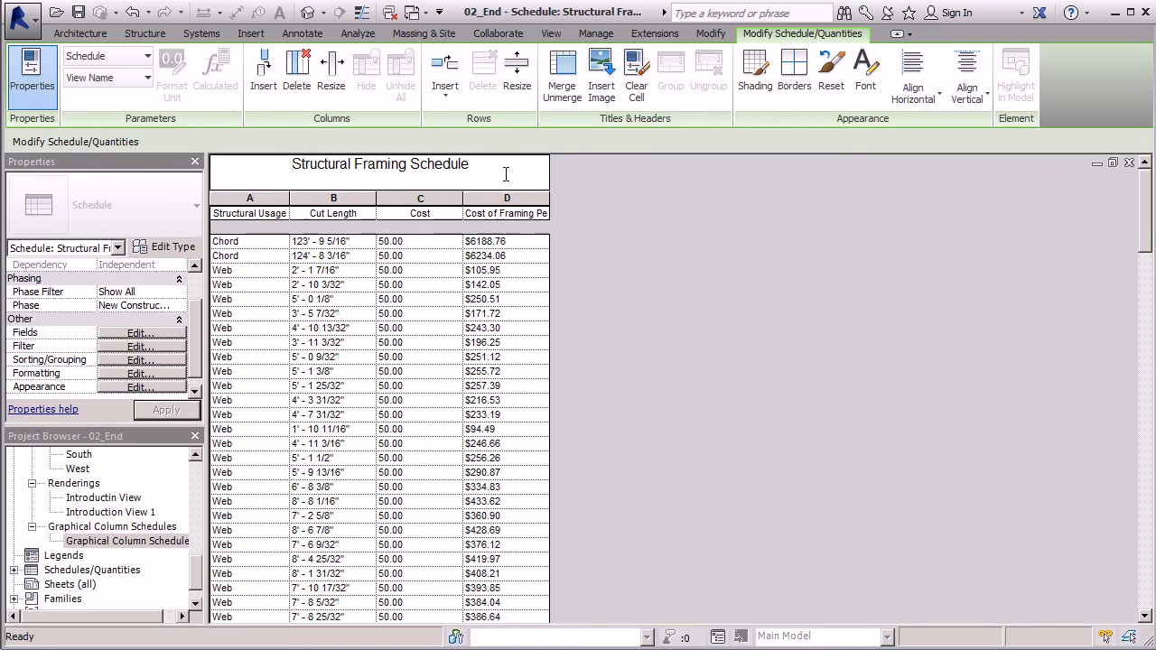
left_click(755, 72)
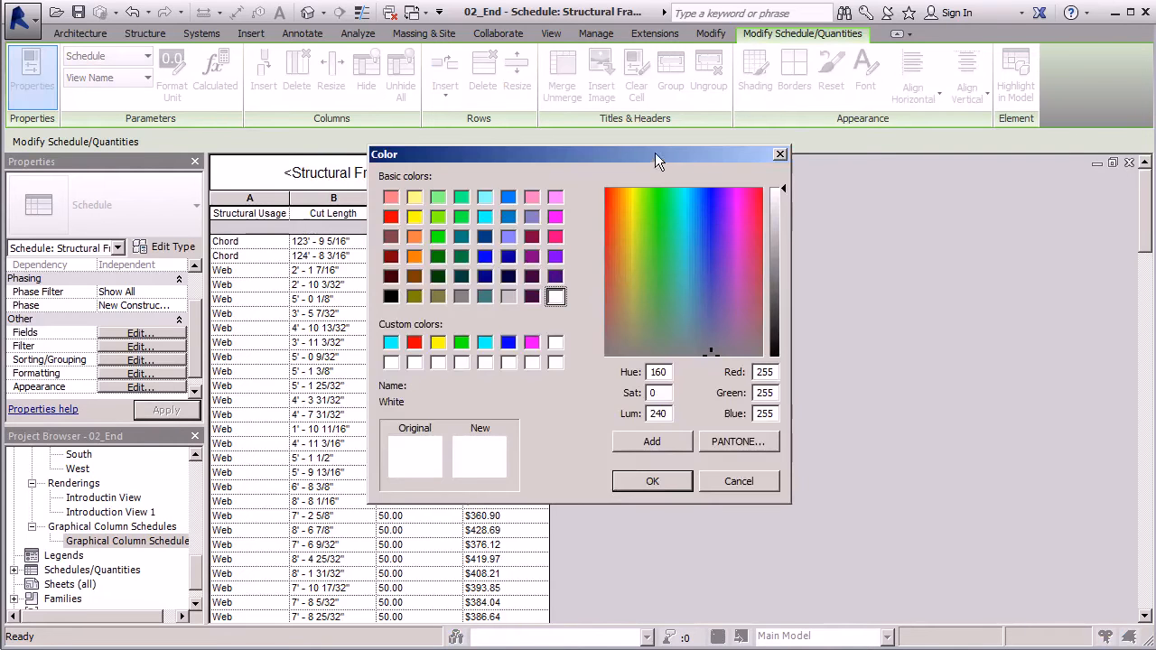
left_click_drag(653, 153, 742, 151)
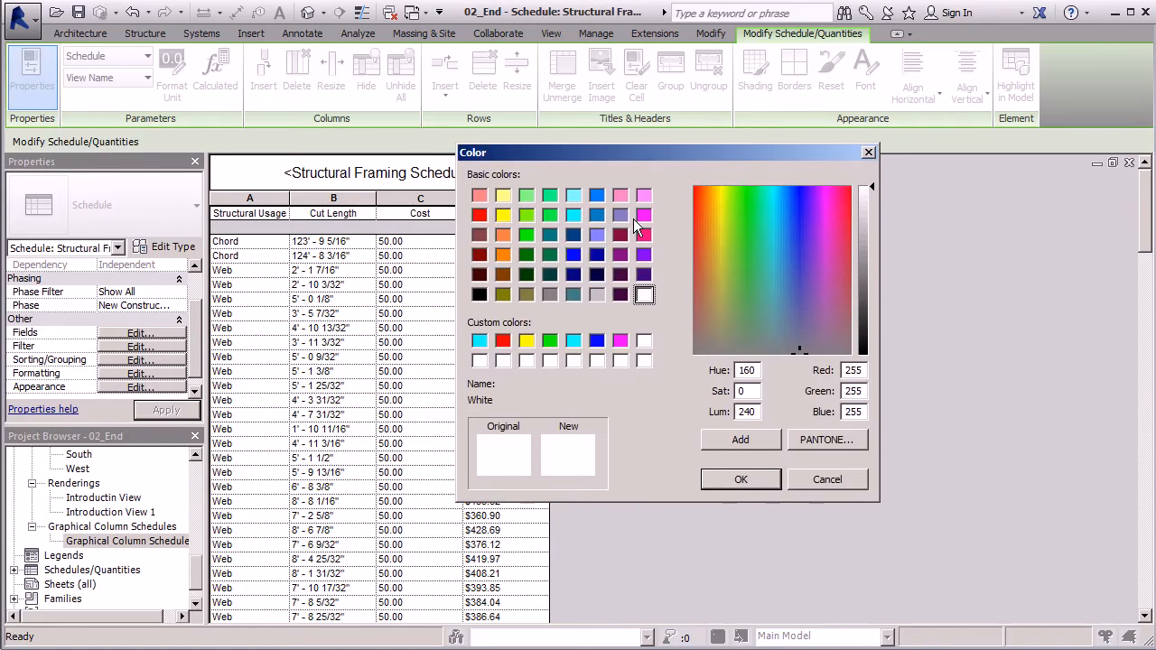
left_click(502, 236)
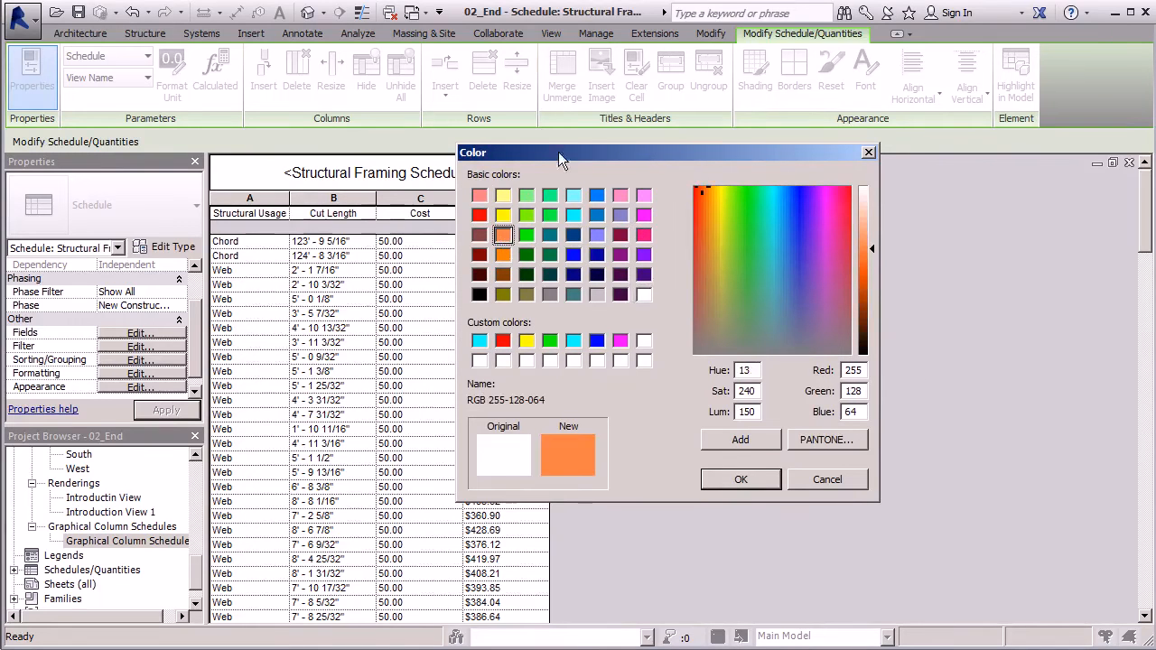
left_click(737, 480)
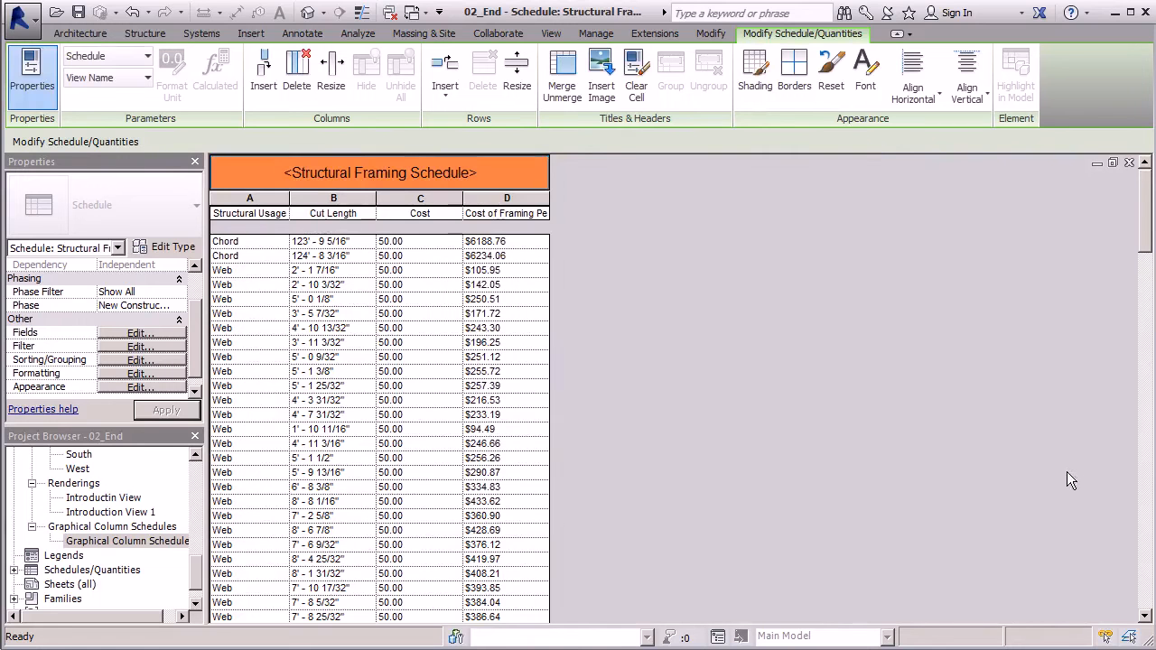
Set the schedule title's font size to 51/256" and make it bold
left_click(470, 173)
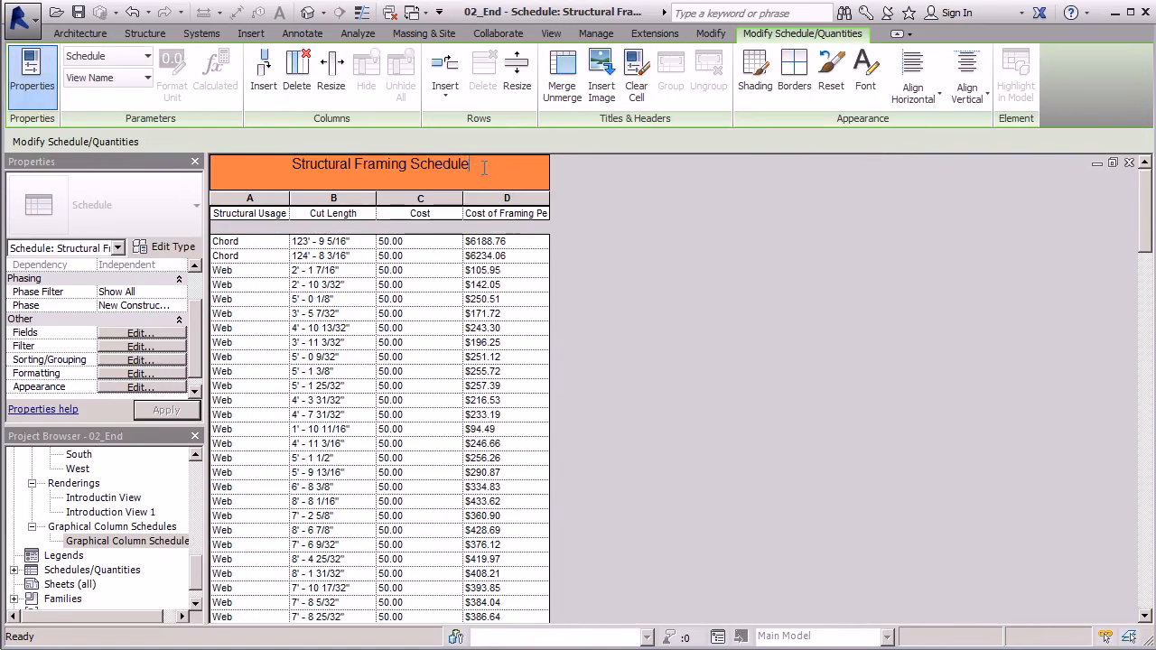
left_click_drag(476, 164, 265, 172)
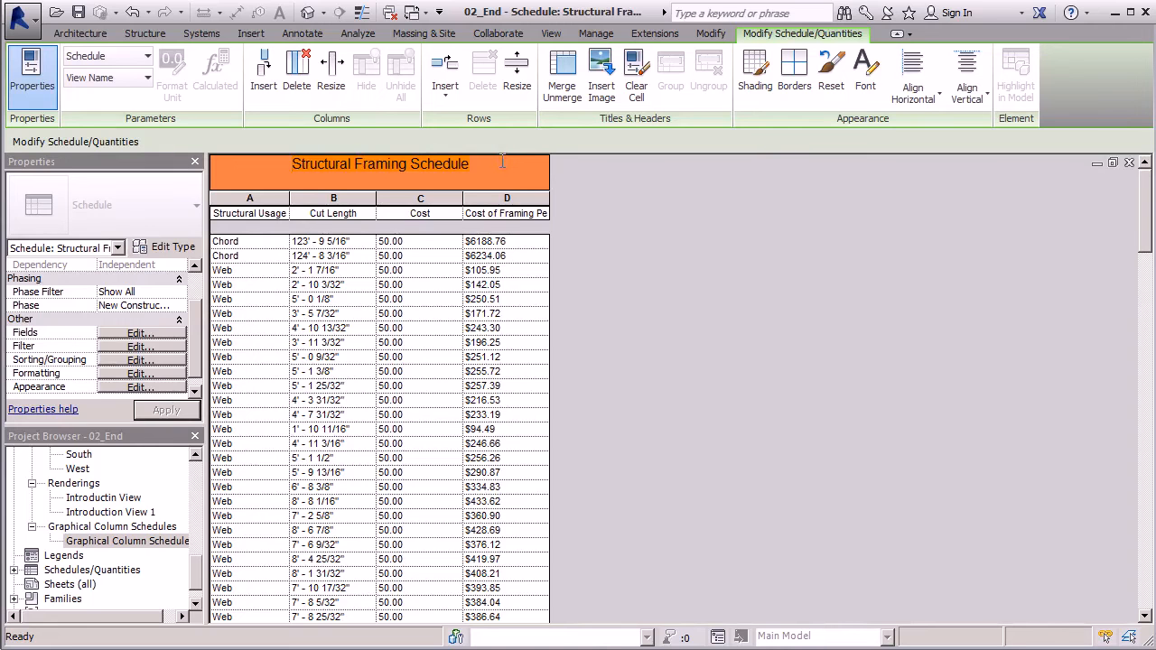
left_click(865, 83)
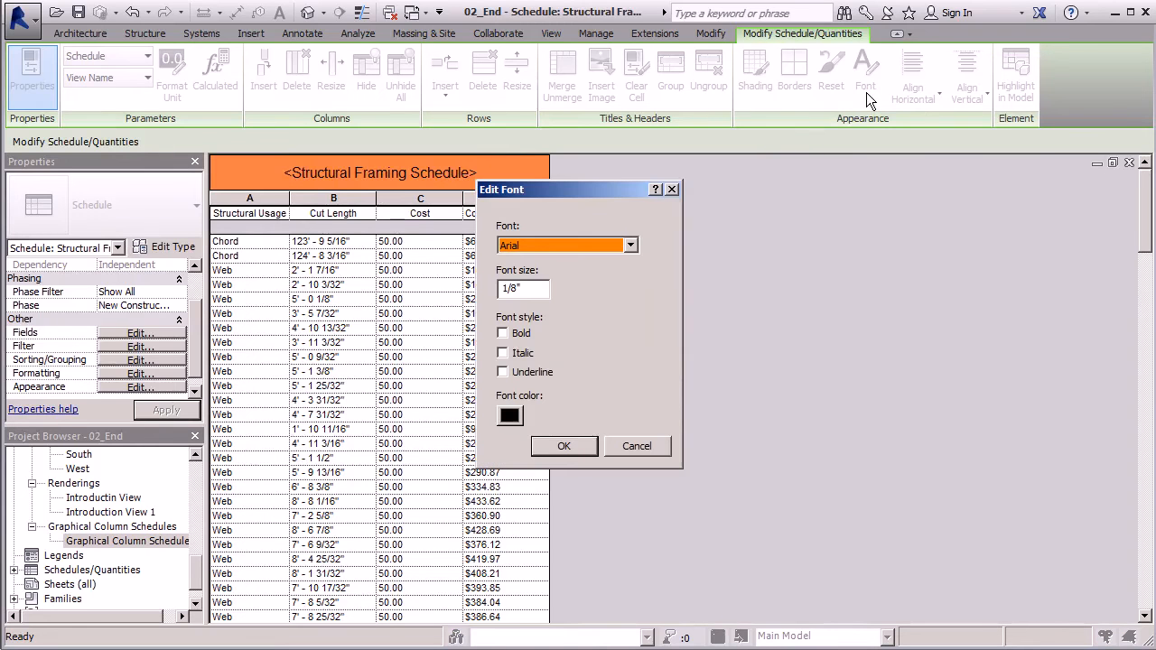
double_click(510, 289)
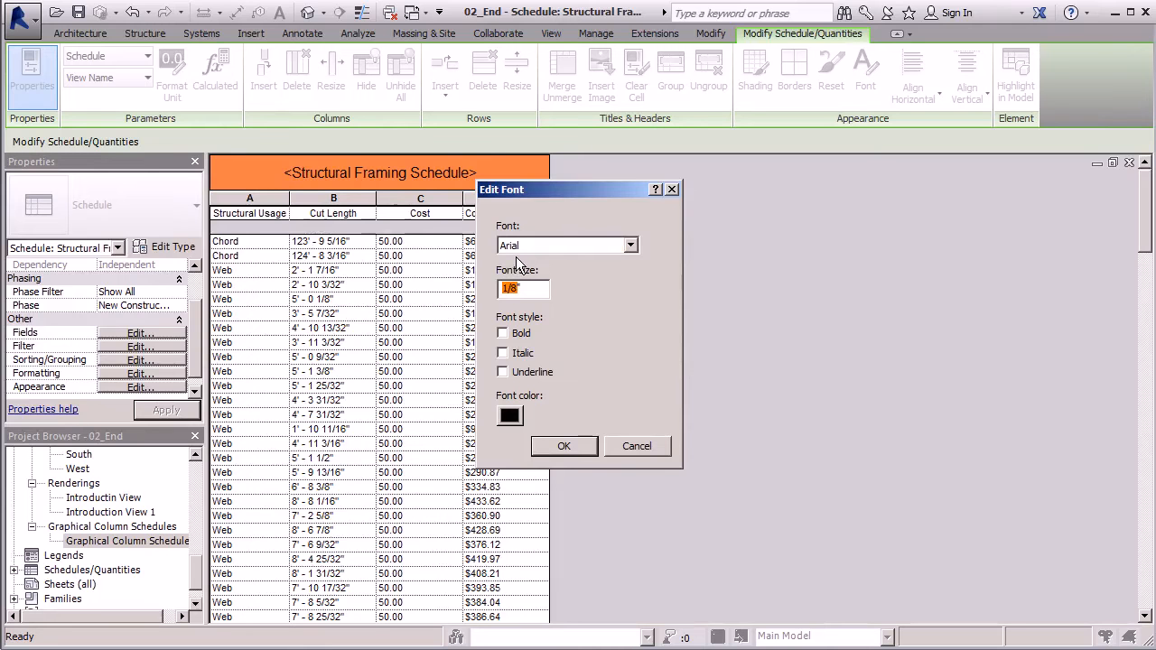
type("1/")
left_click(502, 334)
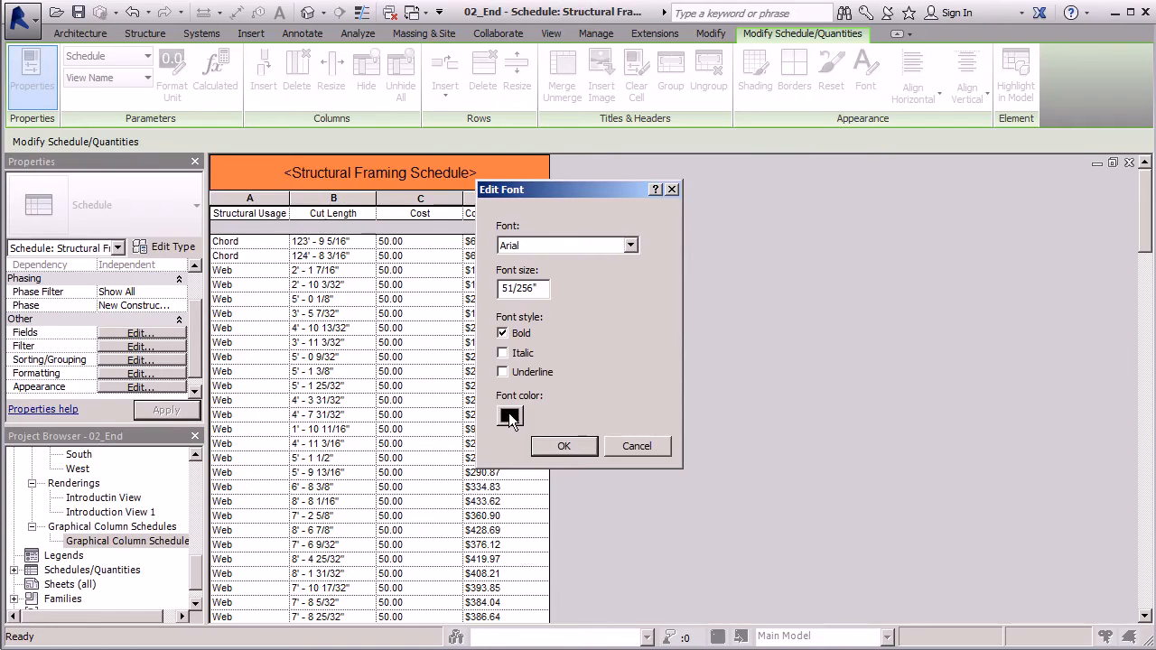
left_click(566, 445)
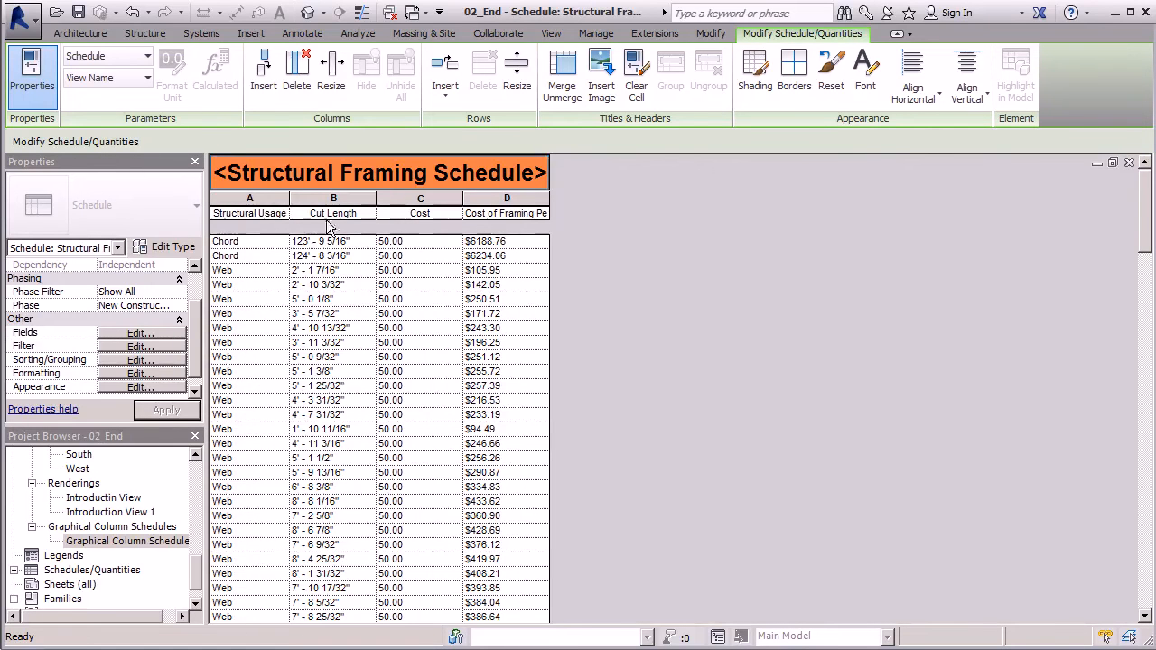
Shade all four column header cells of the Structural Framing Schedule light yellow and make their text bold
left_click(540, 215)
left_click_drag(505, 221, 290, 226)
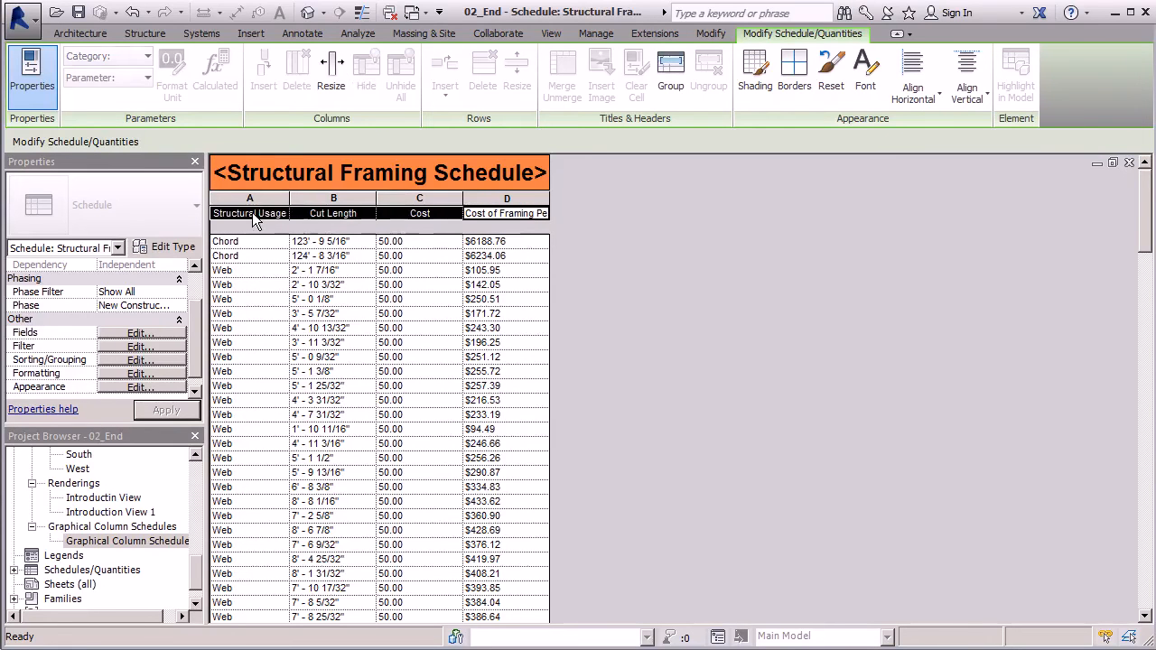
left_click(755, 77)
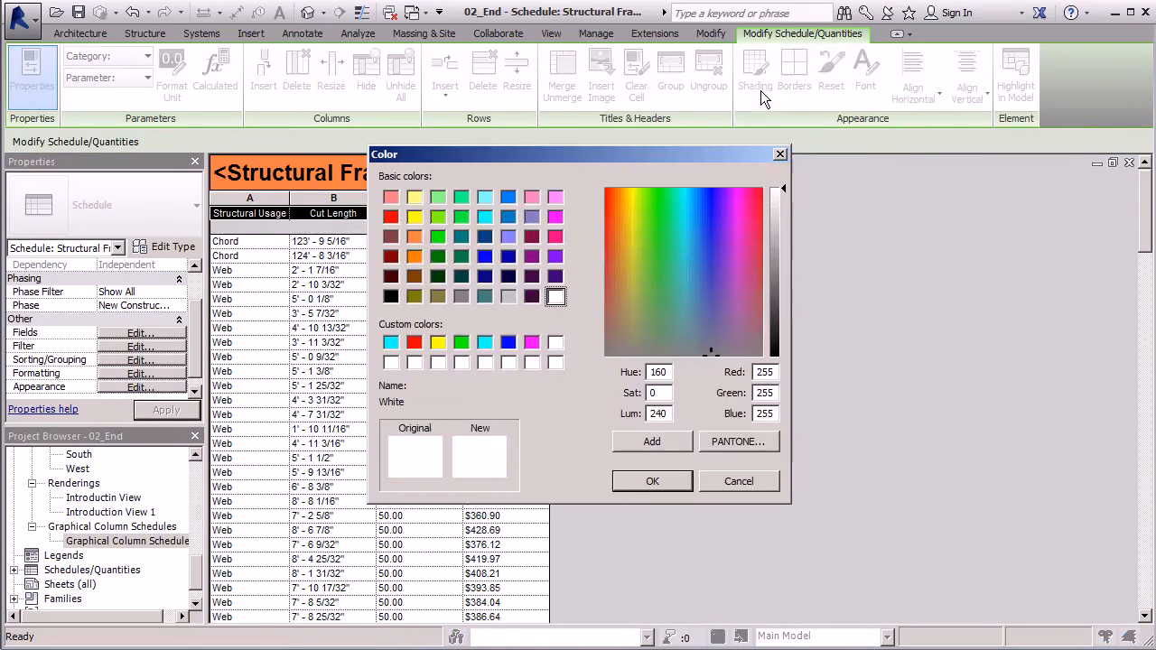
left_click(416, 198)
left_click(672, 482)
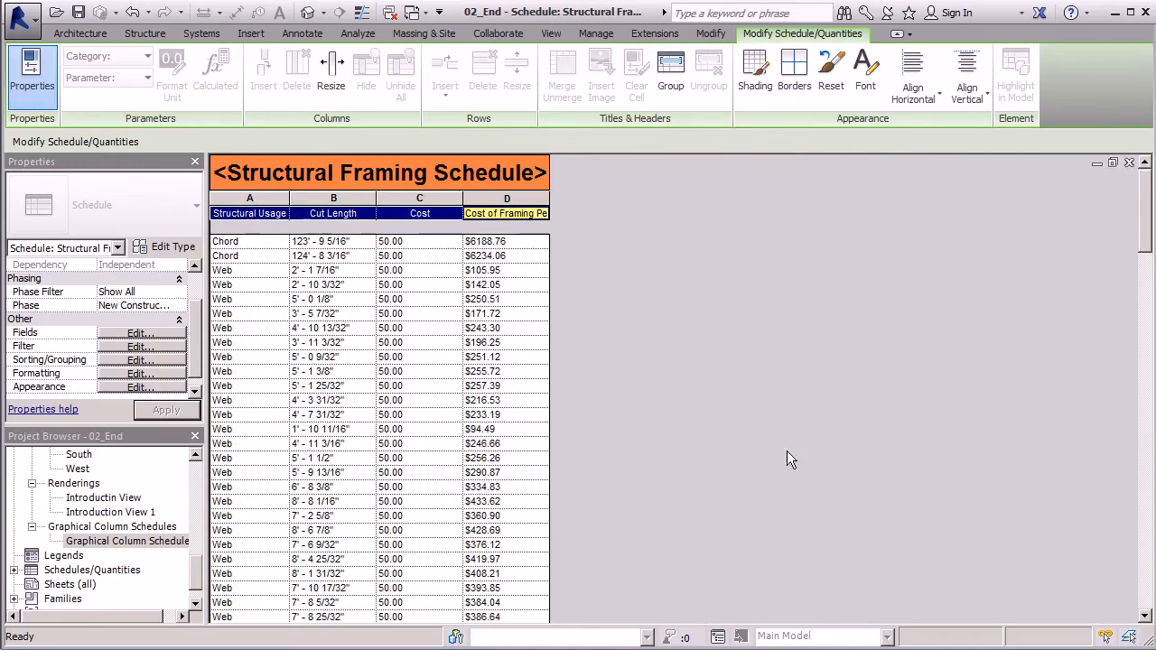
left_click(865, 77)
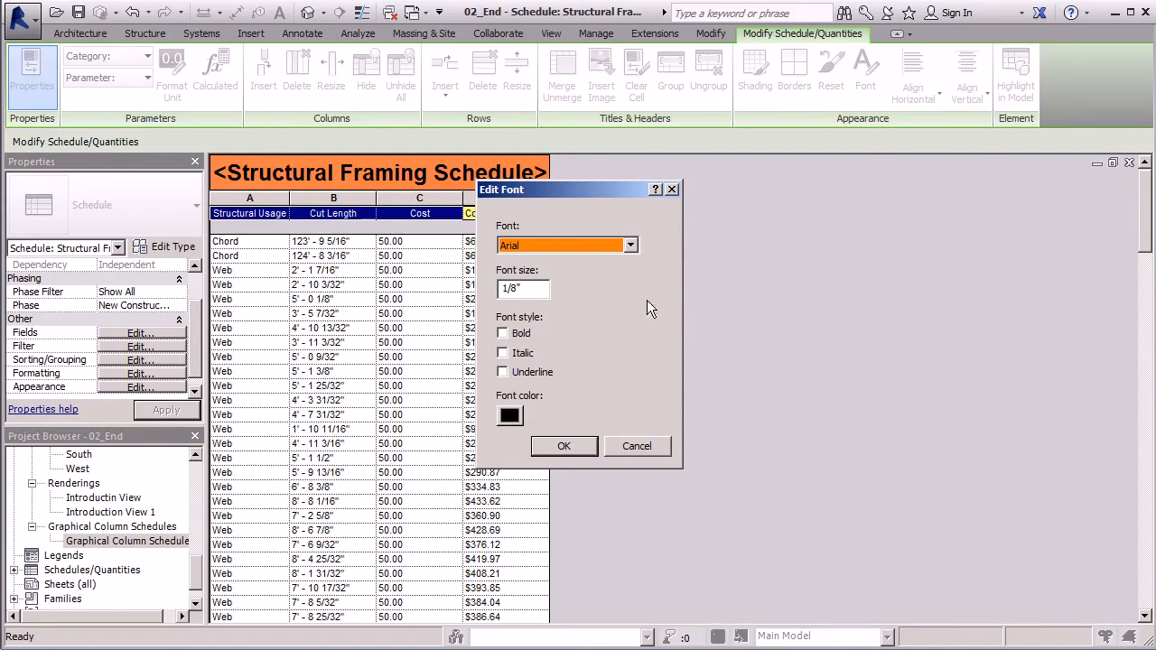
left_click(503, 333)
left_click(564, 446)
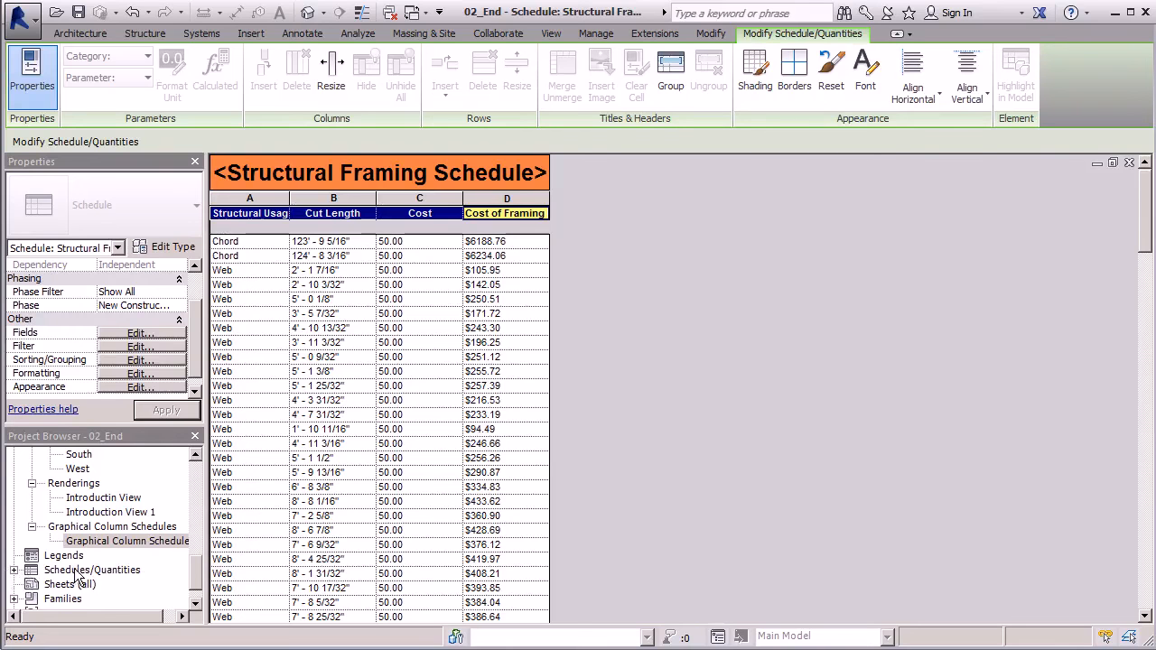
Open the Structural Column Schedule from the project's Schedules/Quantities
left_click(15, 570)
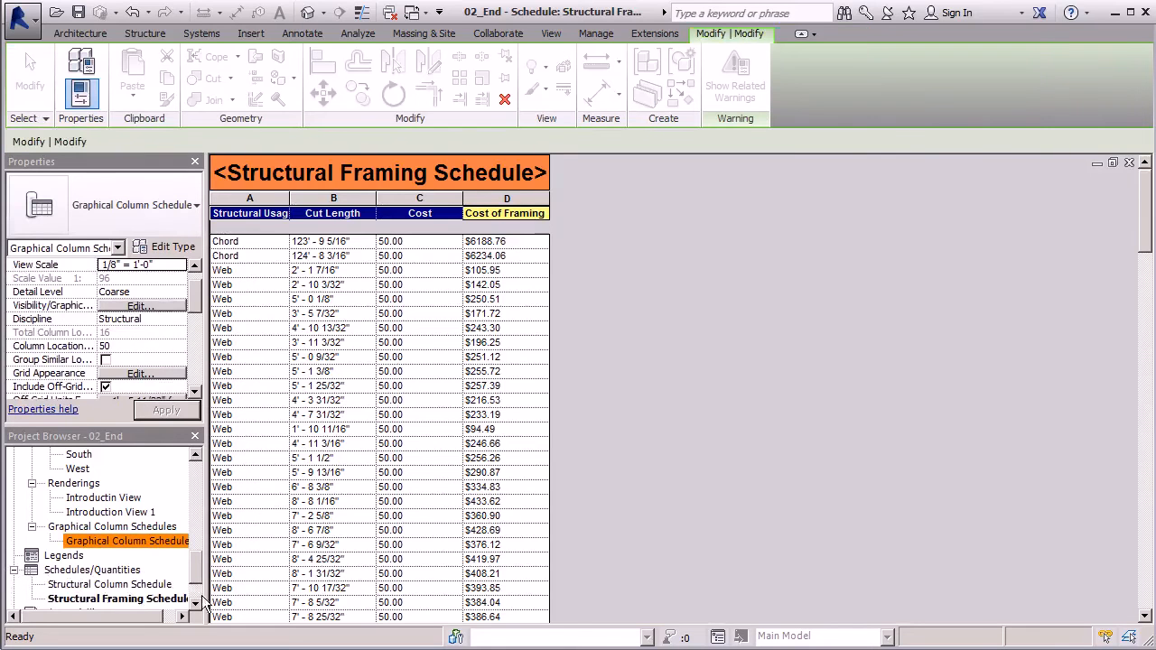
scroll(197, 569, "down", 1)
scroll(197, 569, "down", 2)
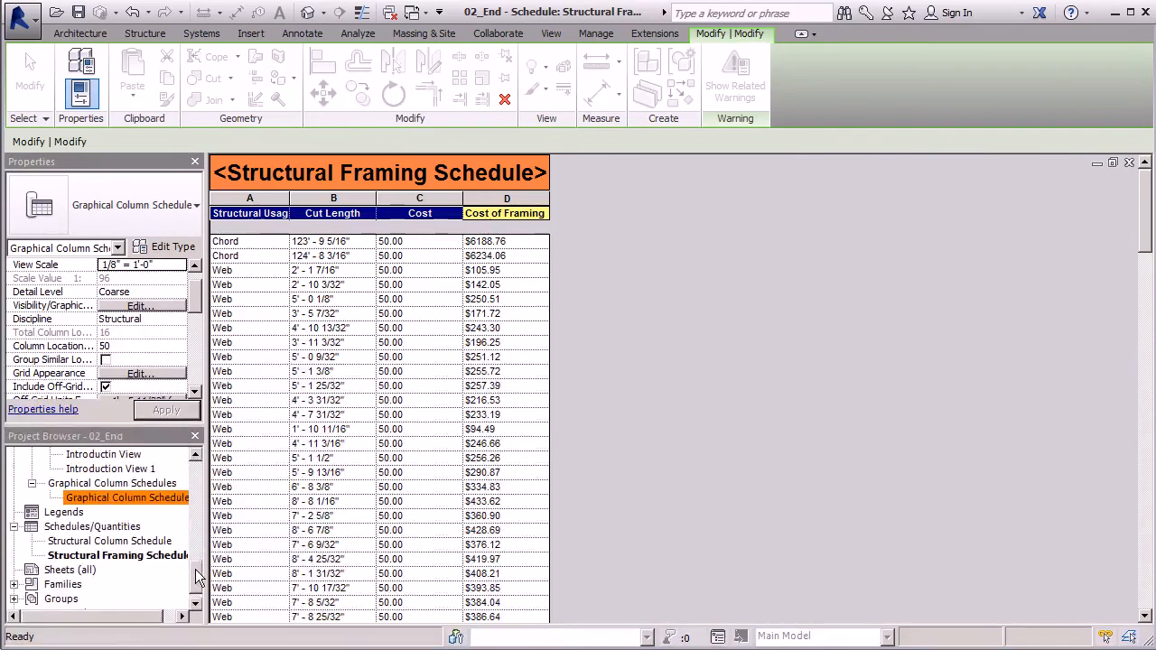
left_click(152, 544)
double_click(151, 545)
Shade the Structural Column Schedule's title cell orange and set its text to bold with a font size of 1/5"
left_click(336, 176)
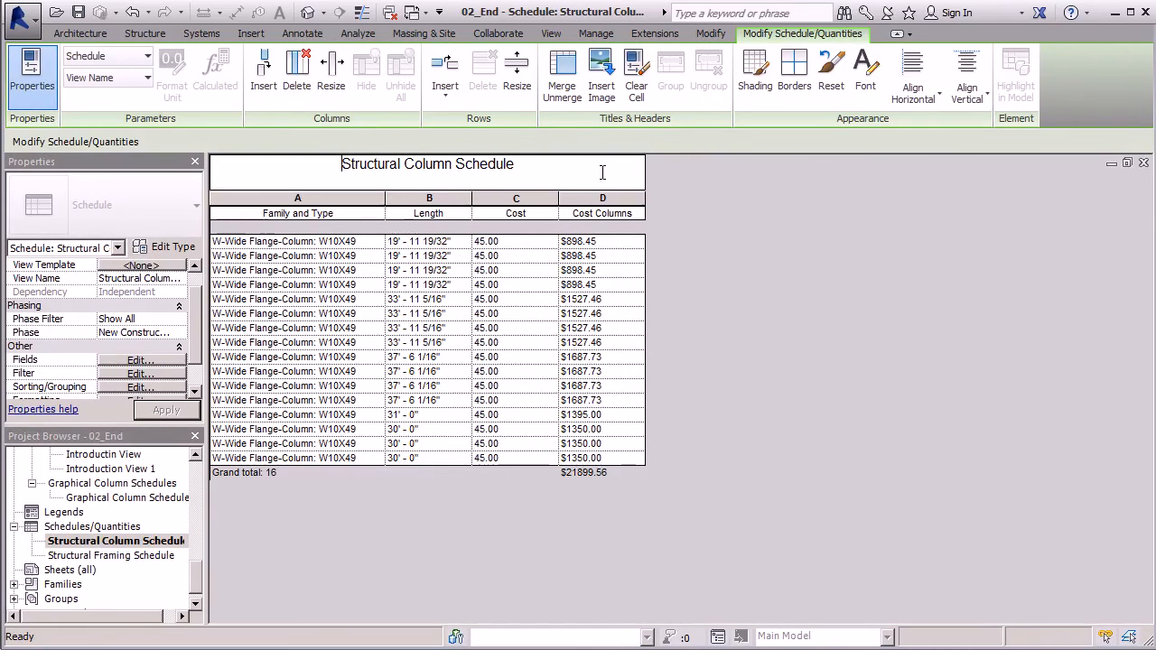
left_click(755, 73)
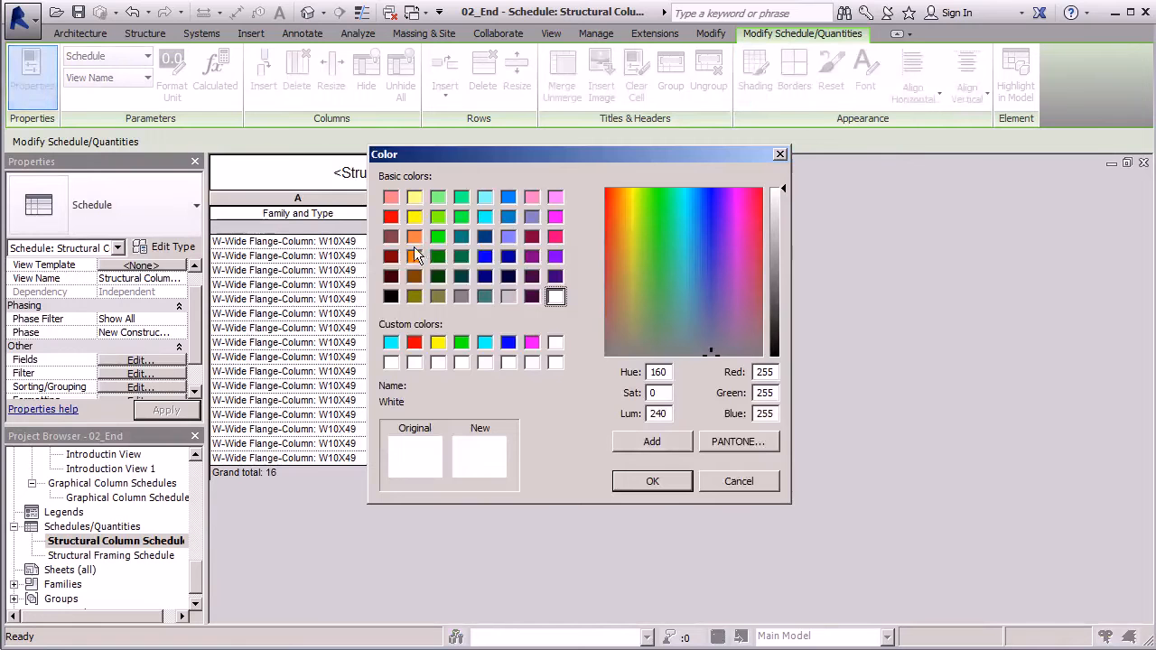
left_click(414, 237)
left_click(657, 479)
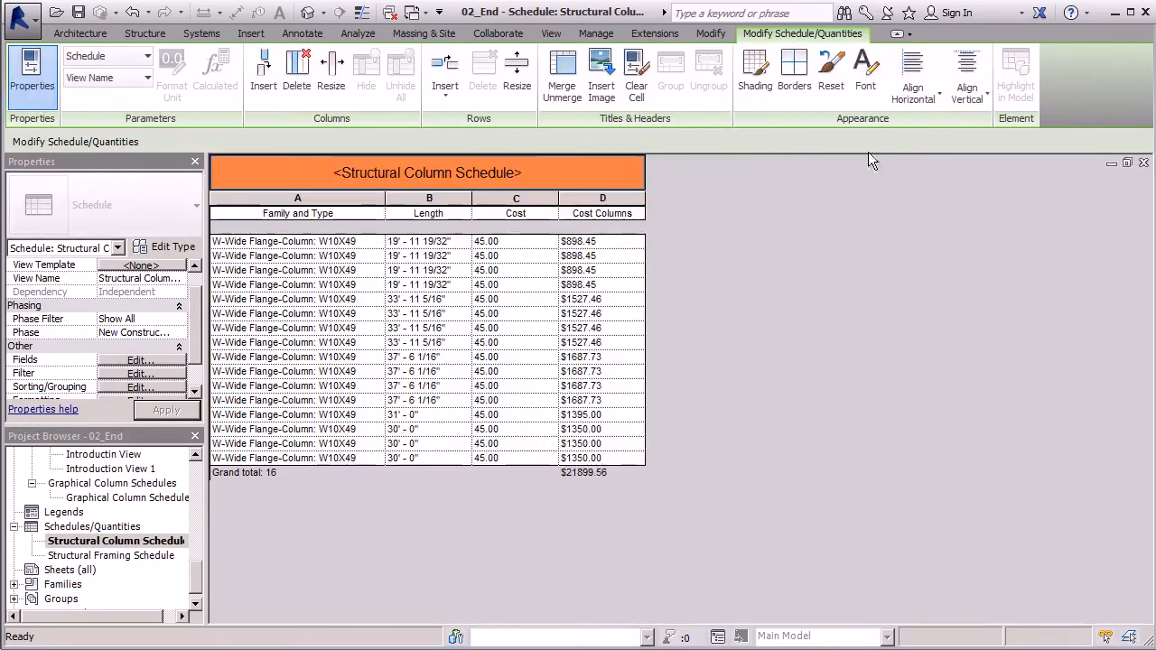
left_click(865, 72)
left_click(513, 334)
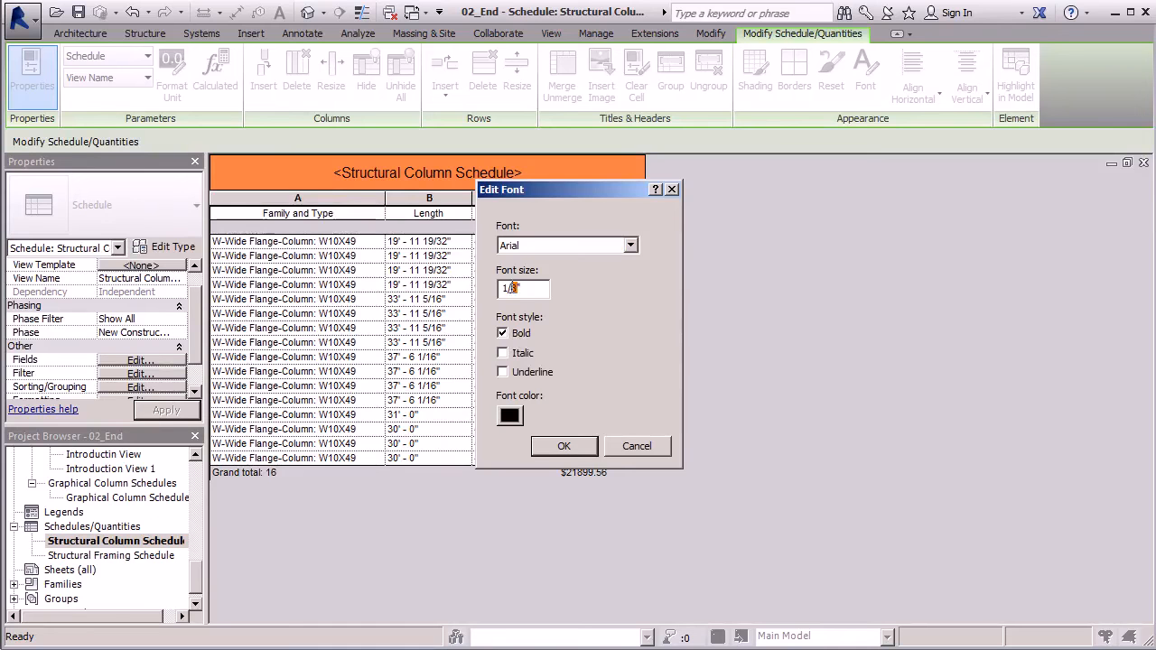
type("5")
left_click(544, 446)
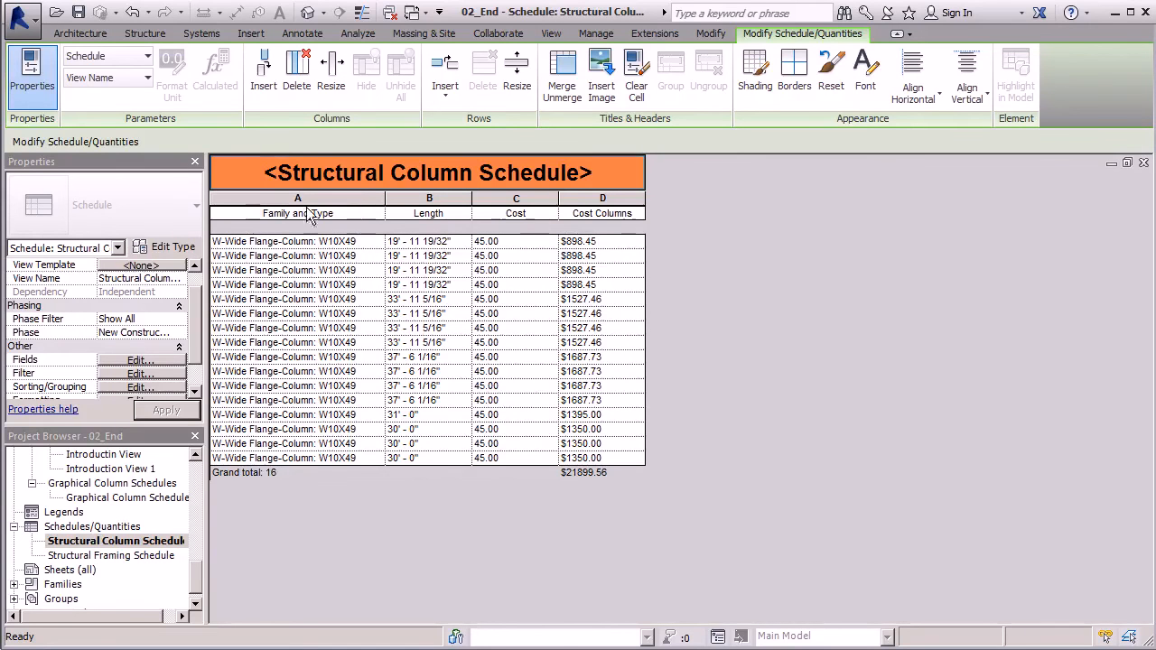
Shade the column schedule's headers from Family and Type to Cost Columns light yellow and make their text bold
left_click_drag(627, 213, 325, 223)
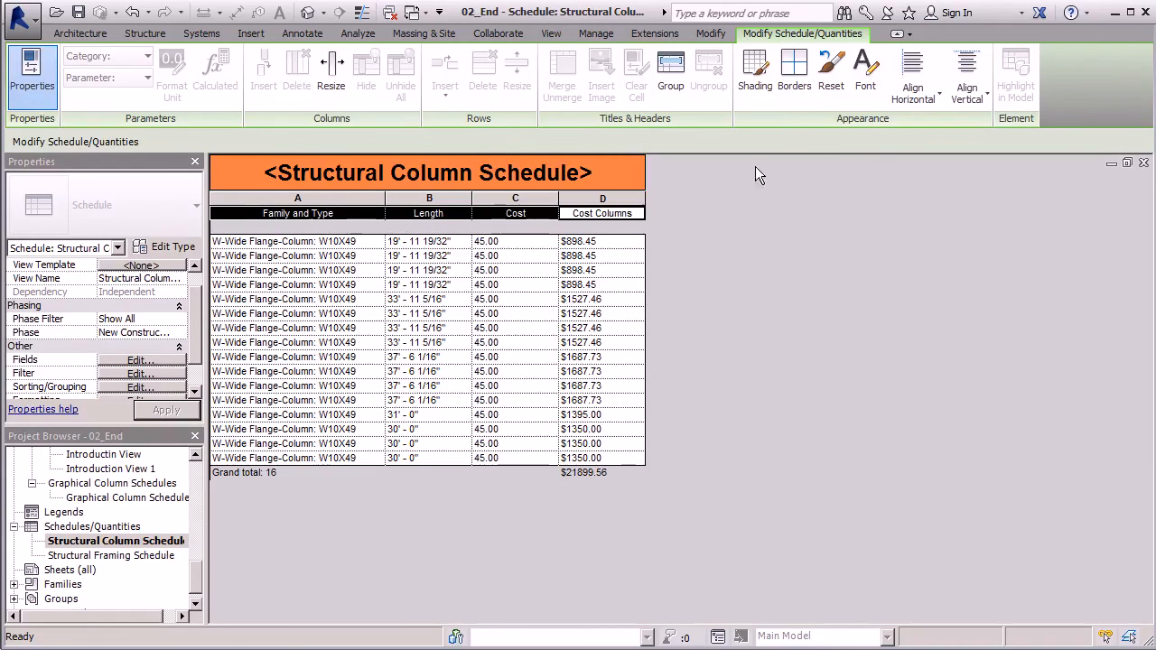
left_click(755, 72)
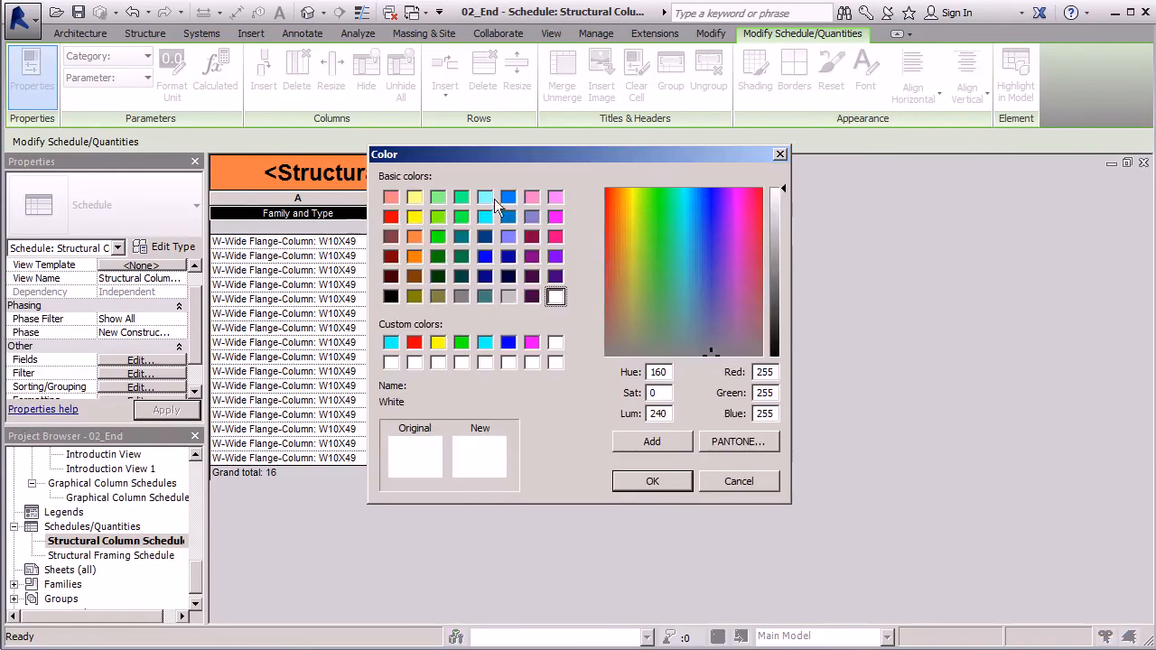
left_click(414, 197)
left_click(631, 482)
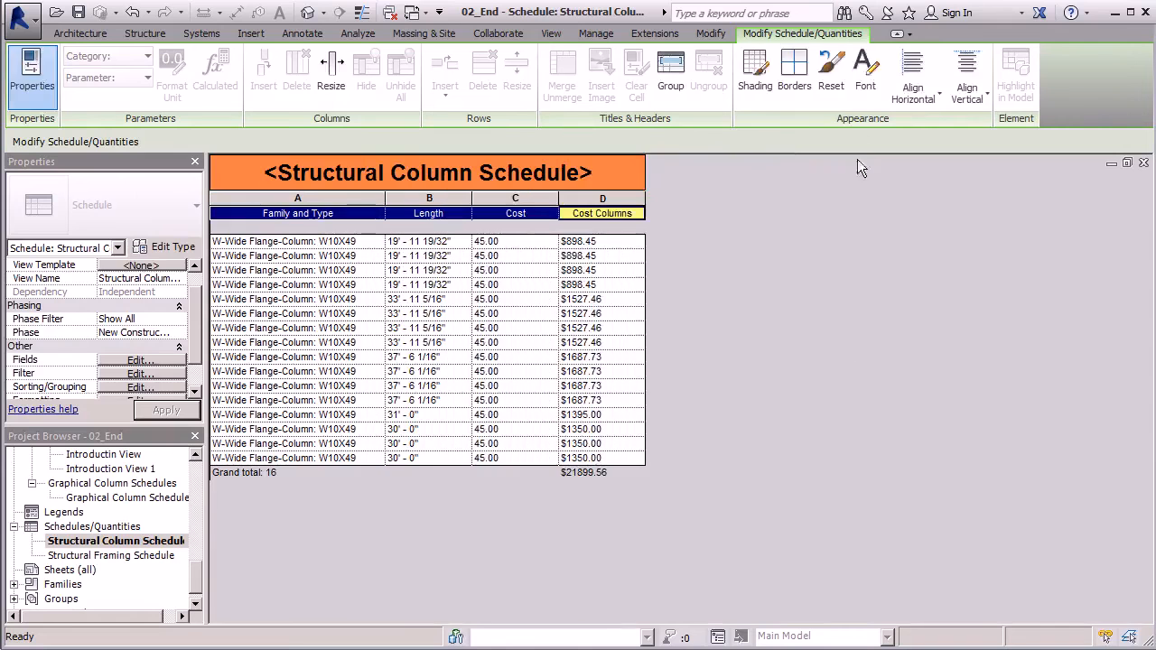
left_click(866, 77)
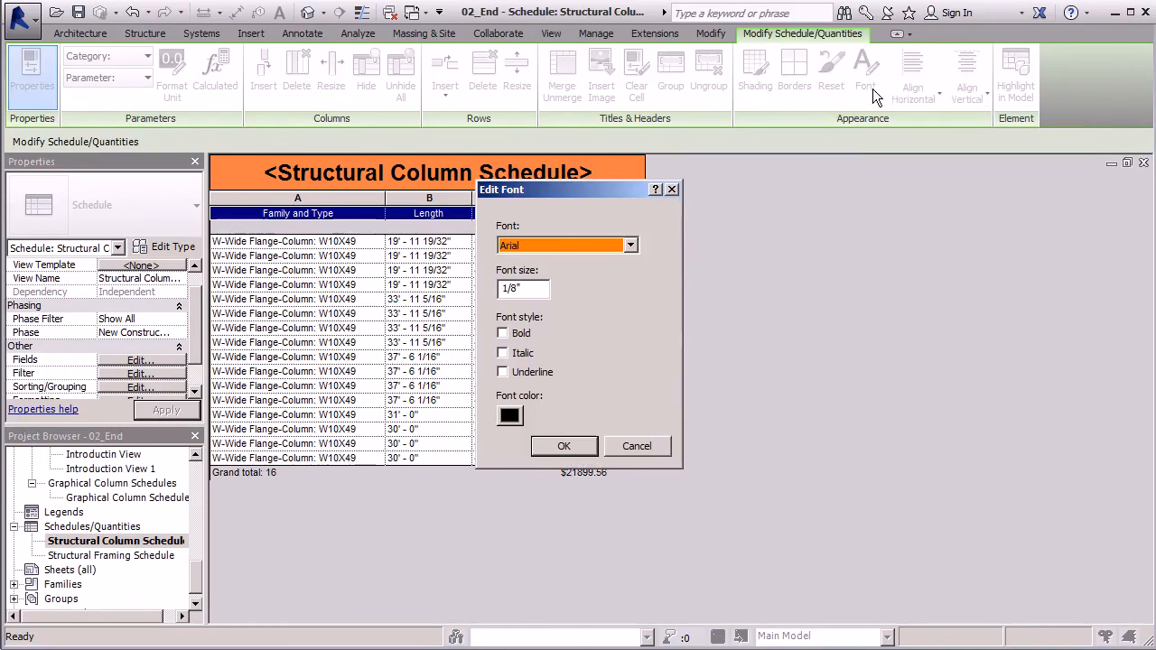
left_click(503, 333)
left_click(571, 450)
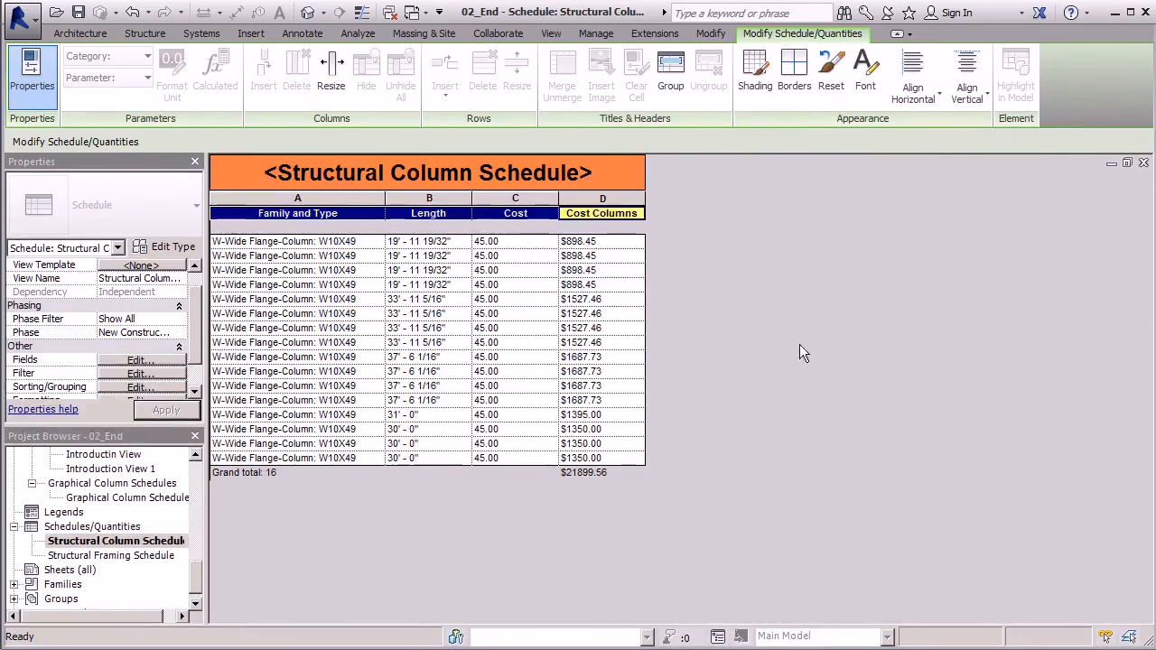
left_click(407, 172)
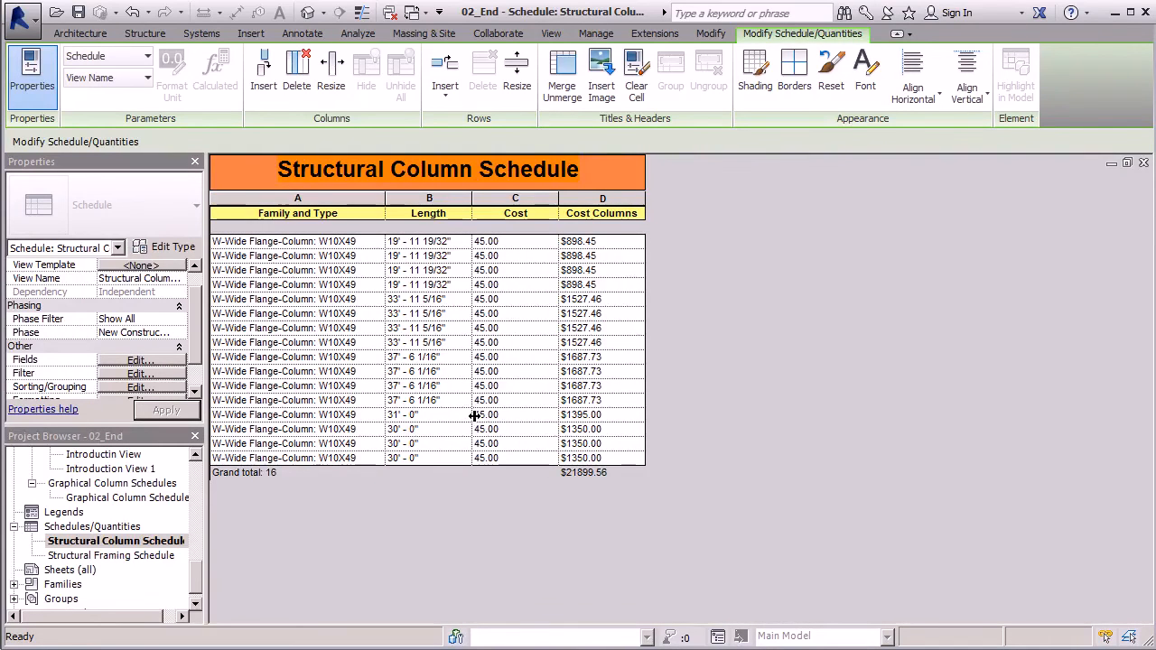